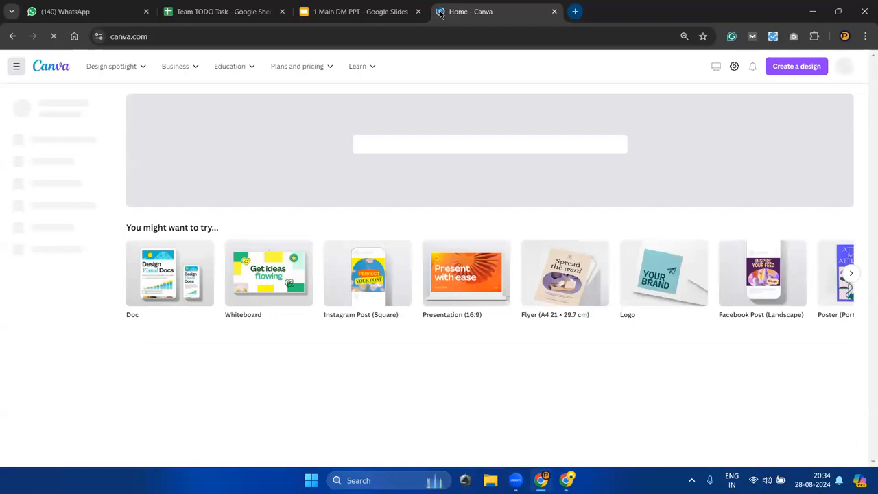
Open a new incognito window and load the Canva website in it
left_click(864, 36)
left_click(727, 89)
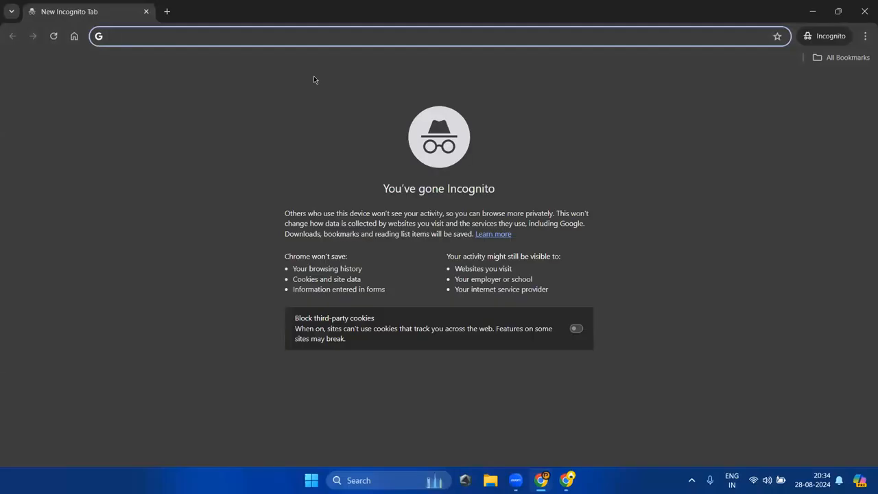
type("canva")
key("Return")
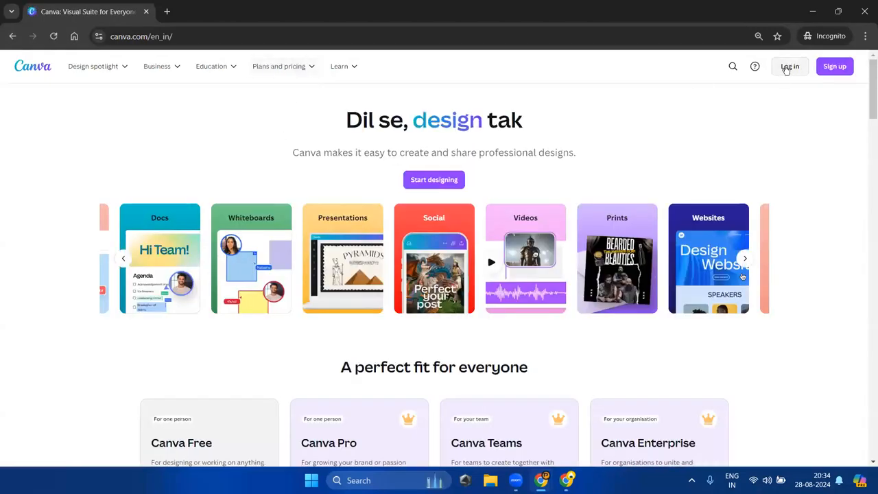
Show Canva's Google sign-in window from the login options, then close it along with the login dialog and the incognito window
left_click(789, 66)
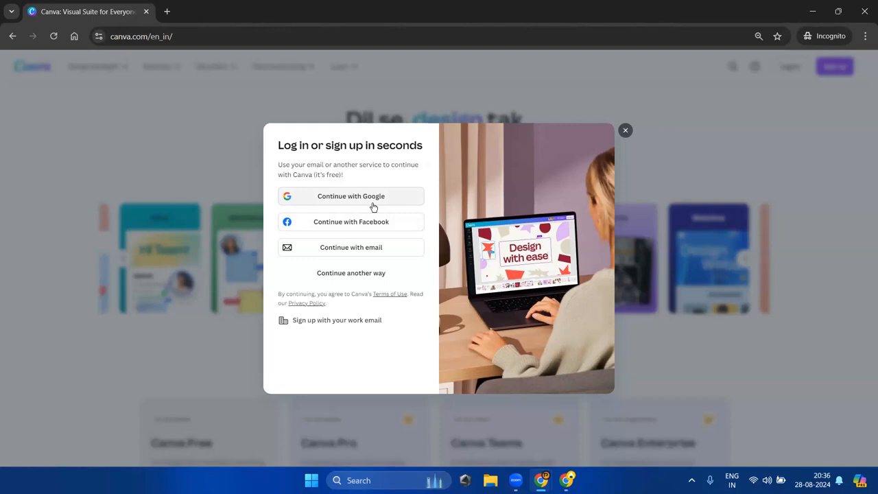
left_click(300, 201)
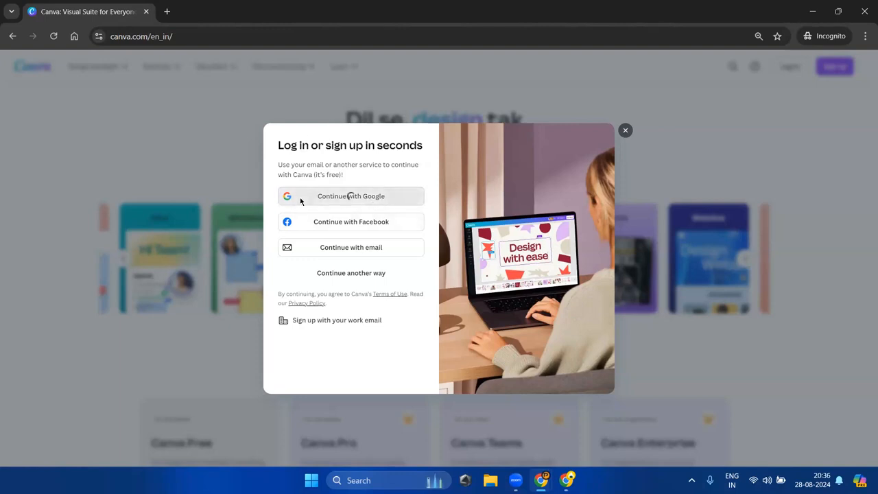
left_click(496, 207)
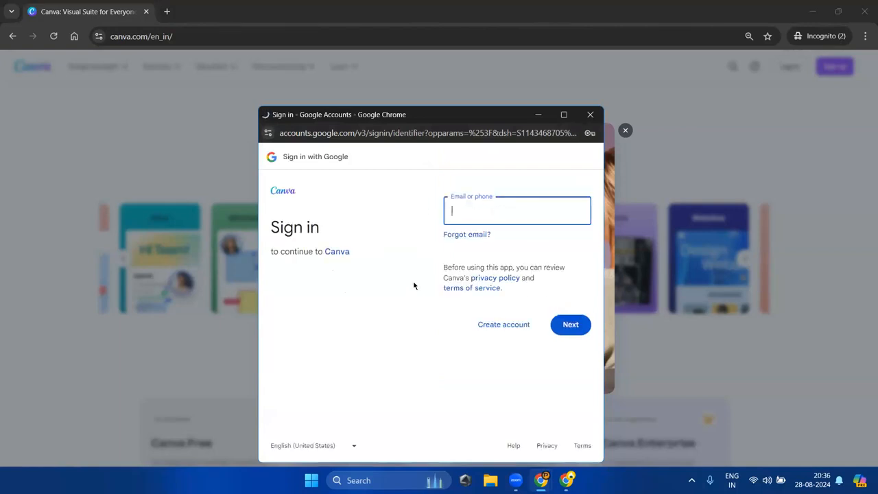
left_click(588, 115)
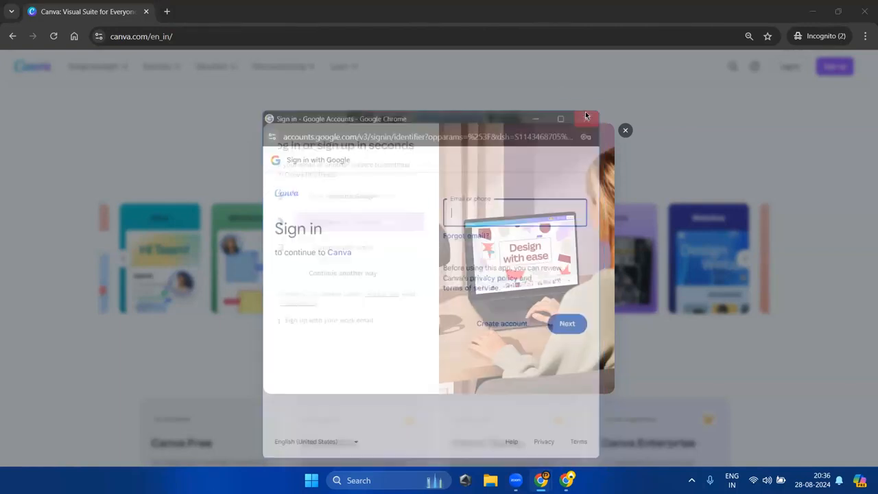
left_click(625, 130)
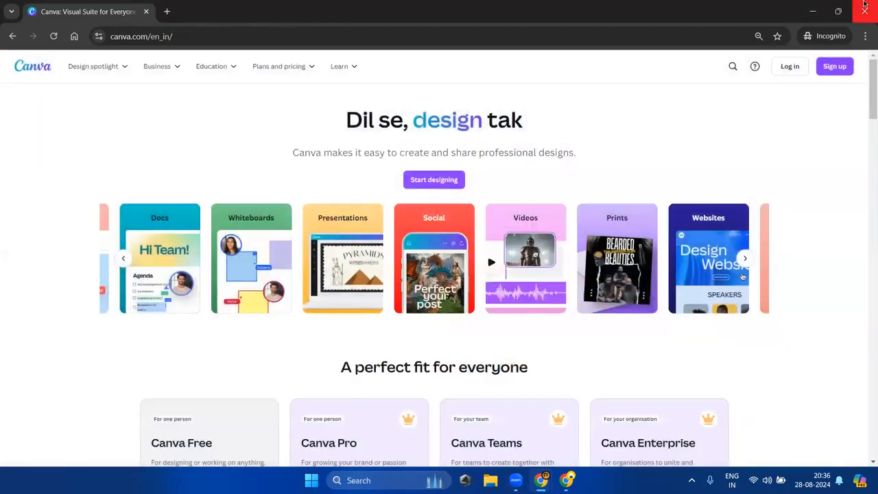
left_click(863, 7)
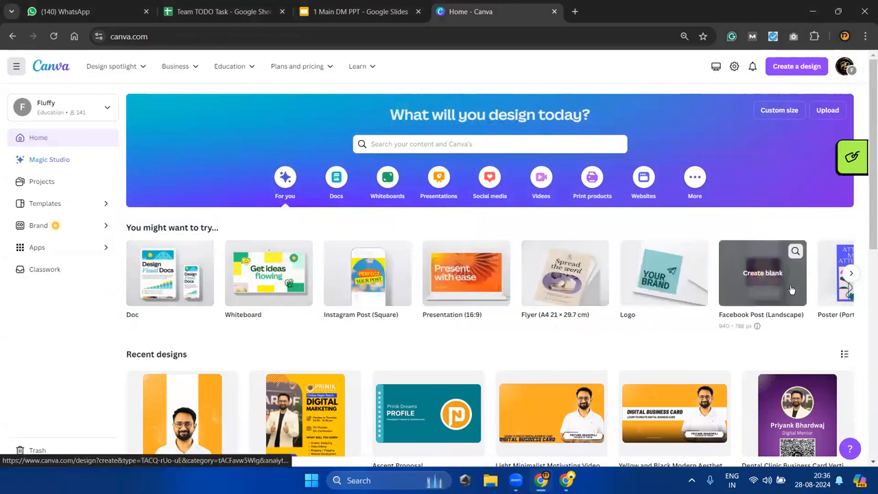
Browse the suggested design types on the Canva home page and create a blank Logo design
scroll(782, 288, "right", 3)
scroll(790, 288, "right", 4)
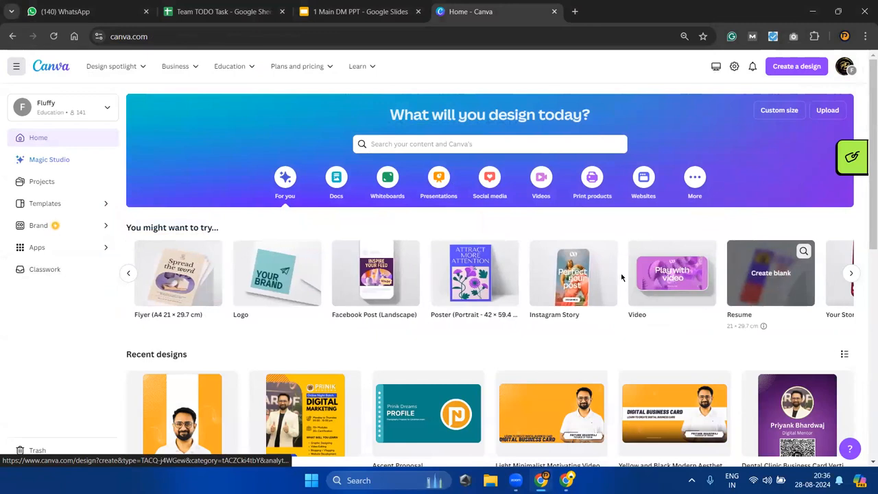
scroll(772, 270, "right", 5)
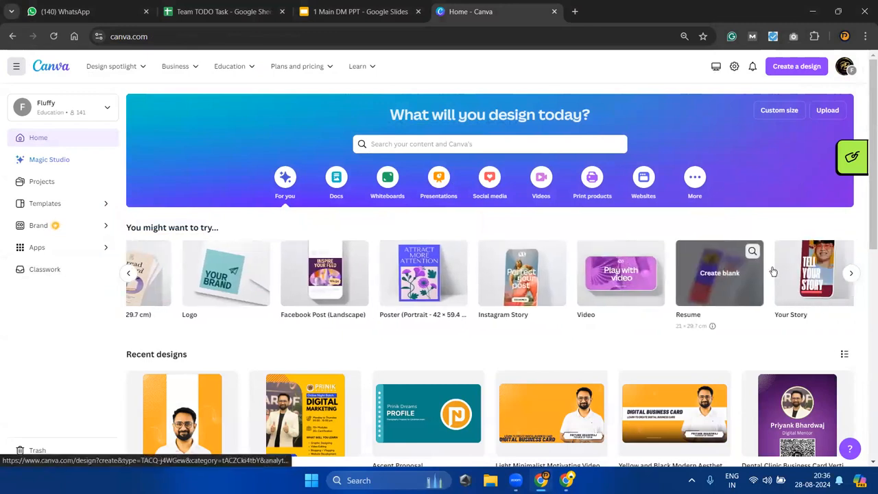
scroll(773, 271, "right", 1)
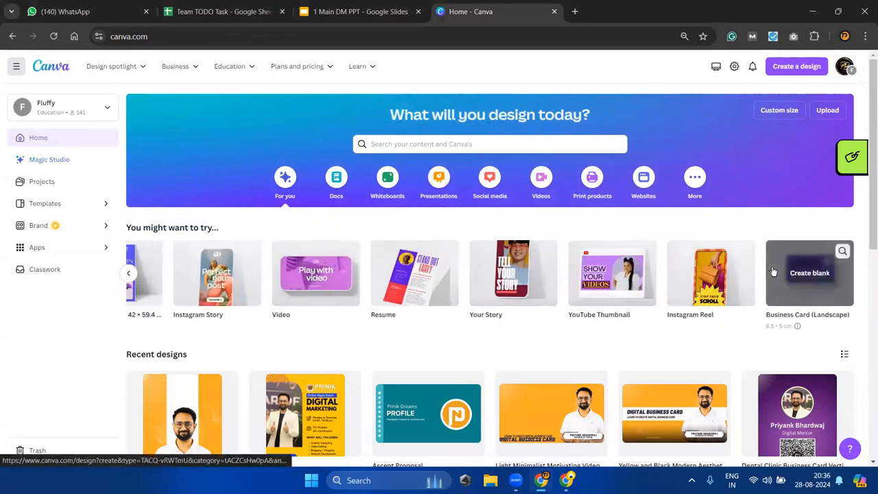
scroll(773, 271, "left", 10)
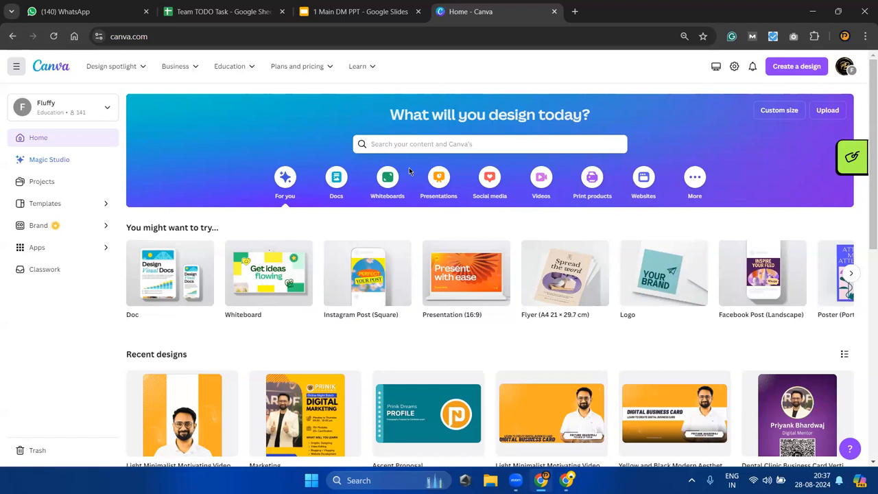
left_click(646, 288)
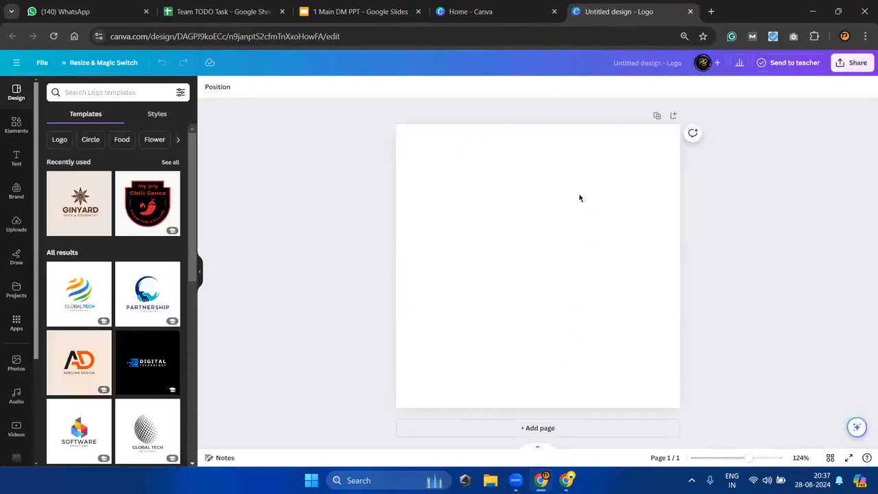
Switch to the Google Slides deck 1 Main DM PPT, view slide 94, and return to the Logo design in Canva
left_click(360, 11)
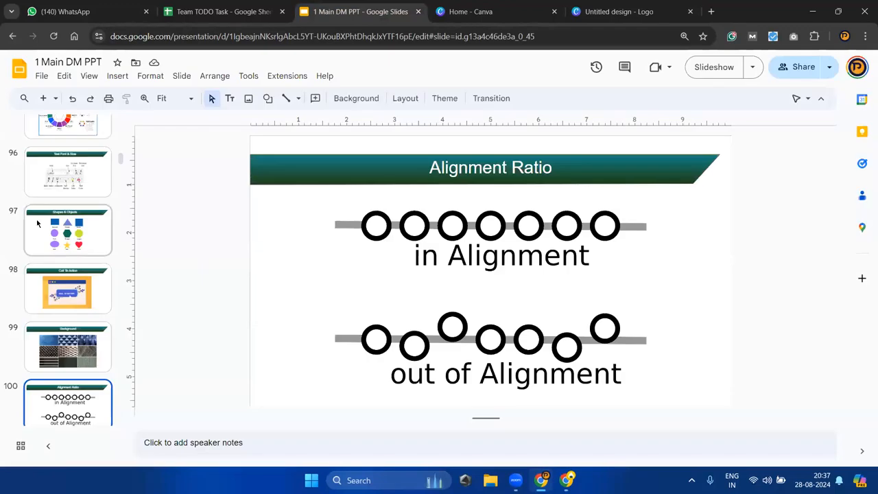
scroll(38, 223, "up", 4)
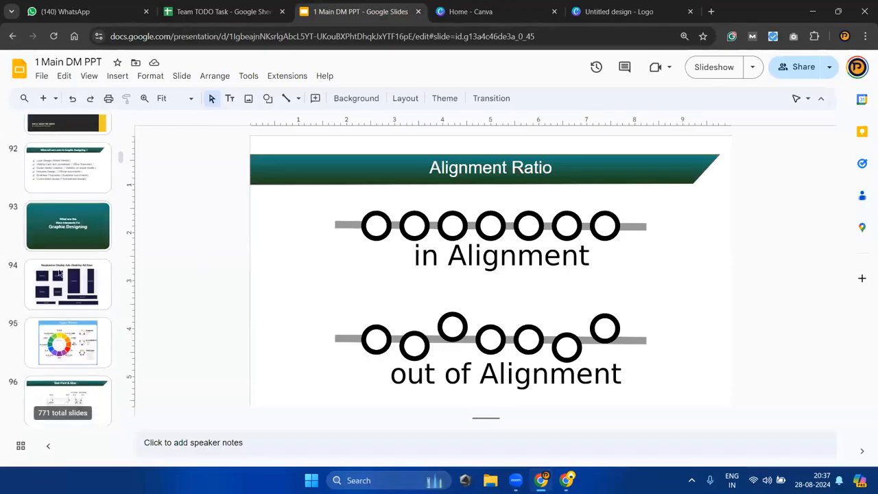
left_click(67, 283)
key("ctrl+5")
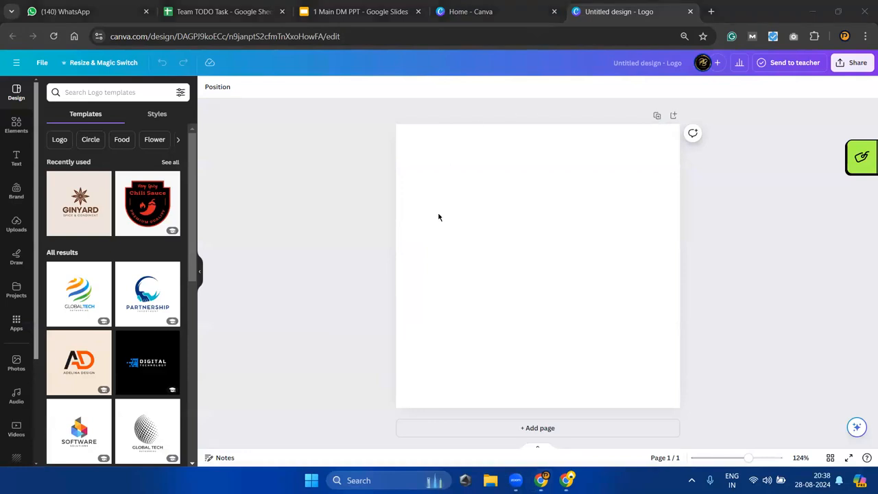
Add a text box to the blank page with three lines reading Element, Text and Color
left_click(497, 235)
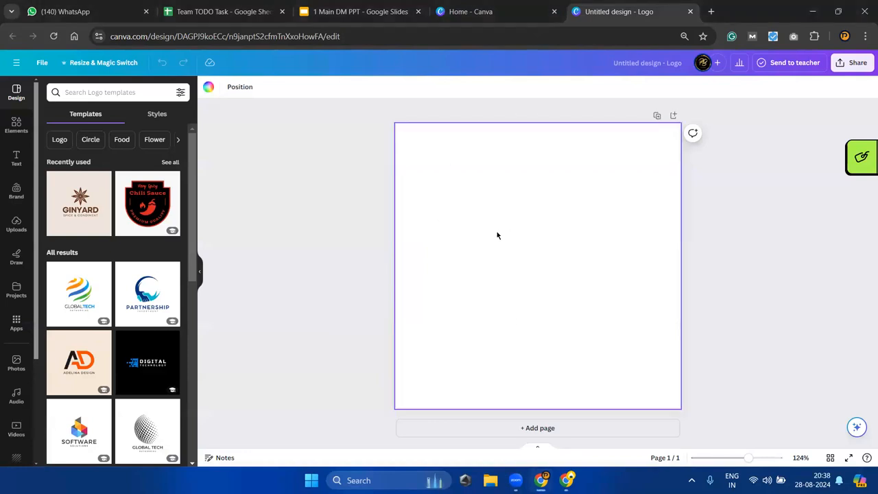
key("t")
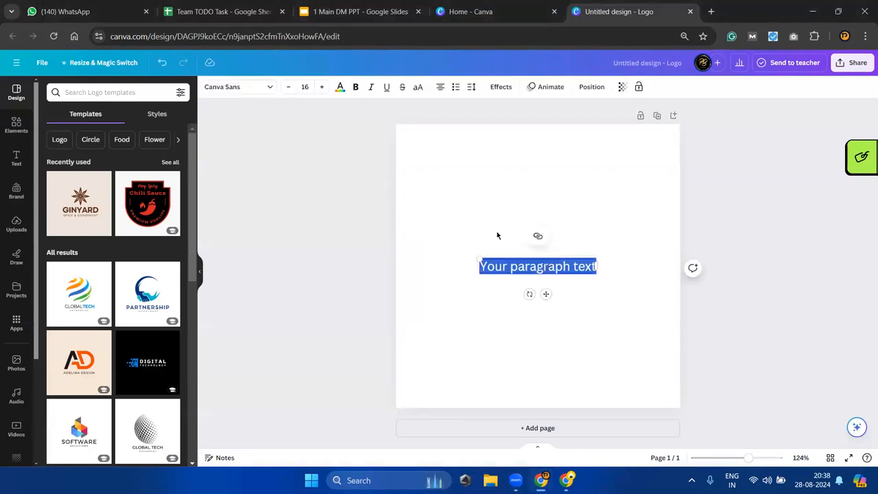
type("Element")
key("Return")
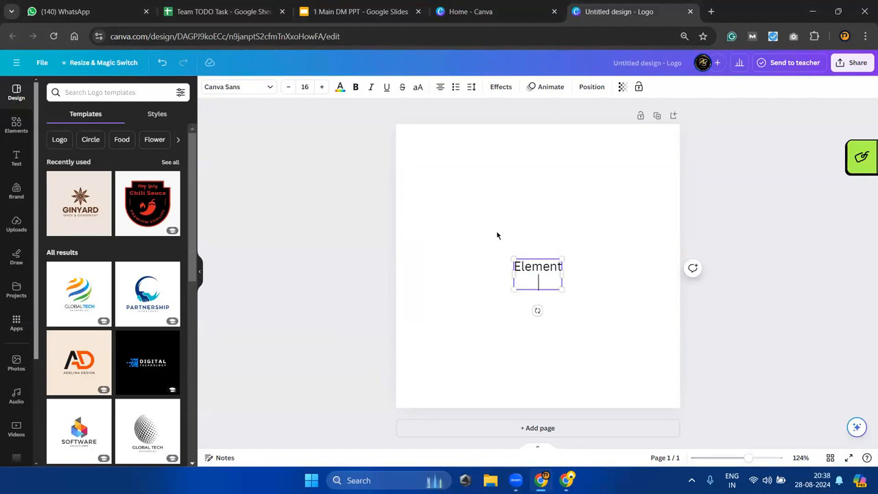
type("Text")
key("Return")
type("Color")
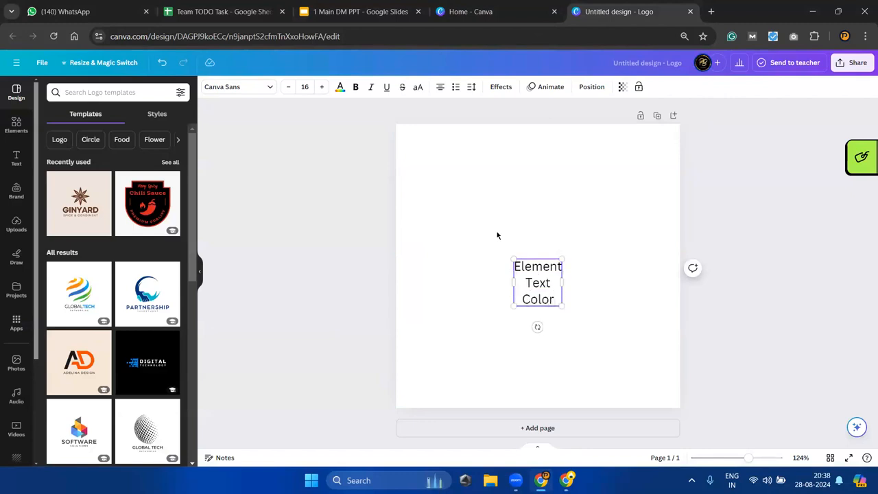
Format the three text lines as a bulleted list with left alignment and deselect the text box
key("ctrl+a")
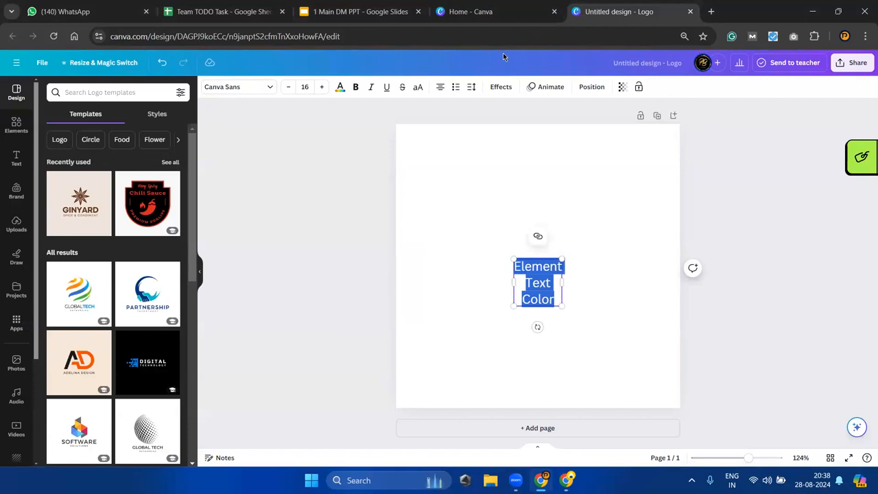
left_click(455, 86)
left_click(440, 86)
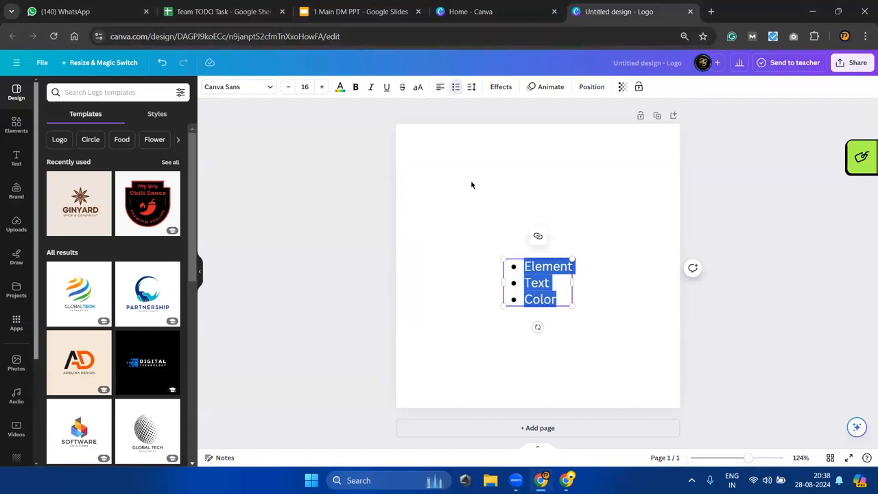
left_click(567, 214)
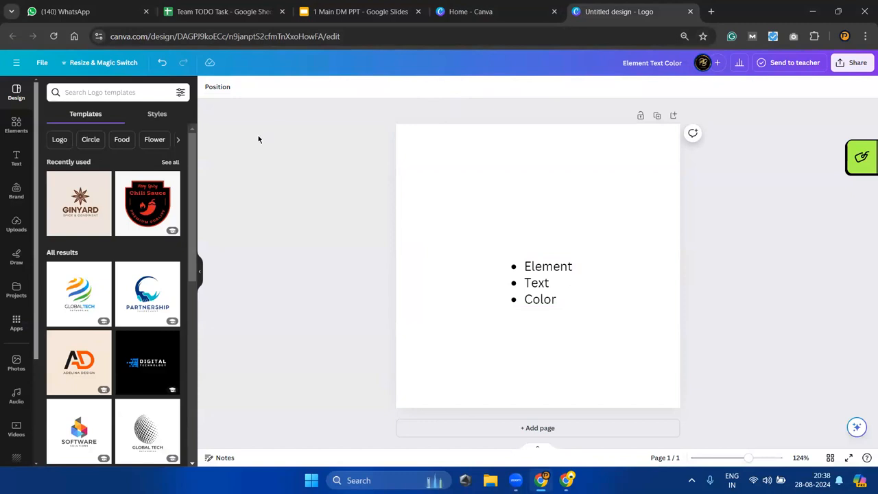
Search the elements for coffee and show all matching graphics
left_click(16, 124)
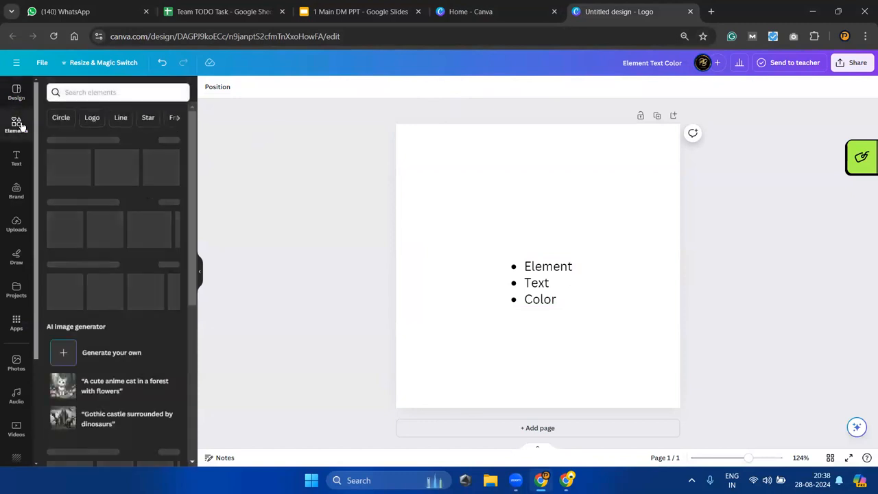
left_click(85, 92)
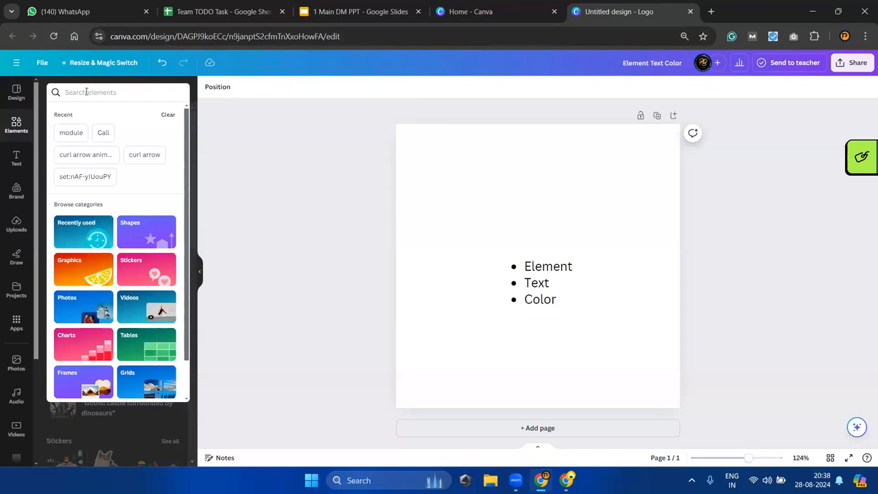
type("Coffee")
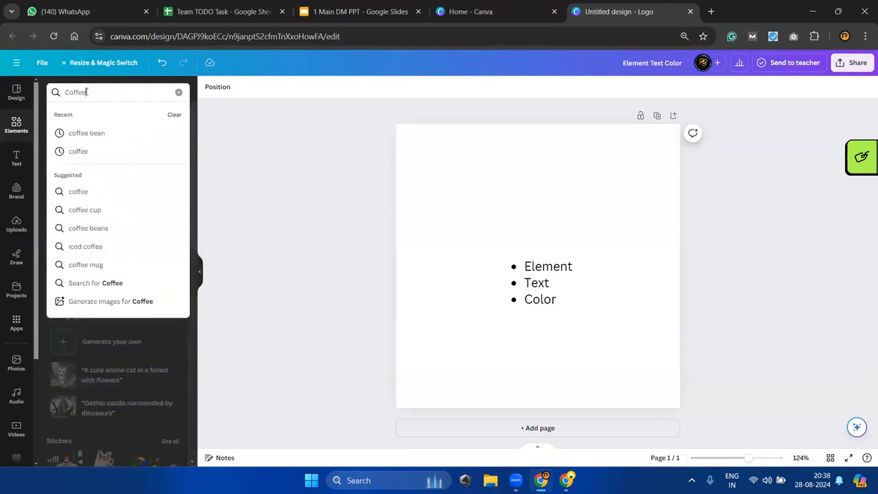
key("Escape")
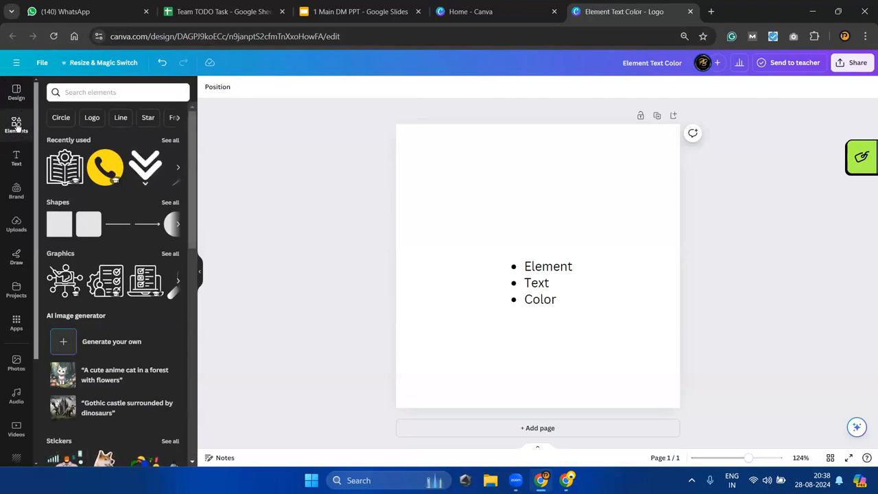
left_click(80, 91)
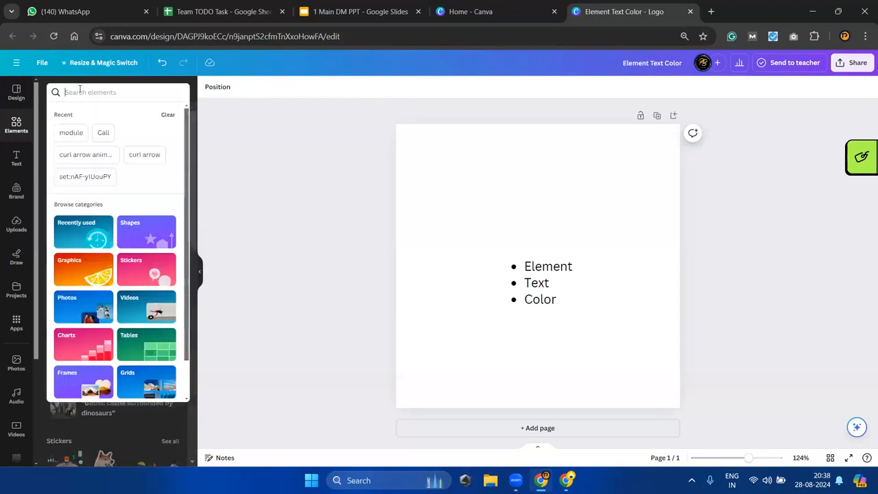
type("coffee")
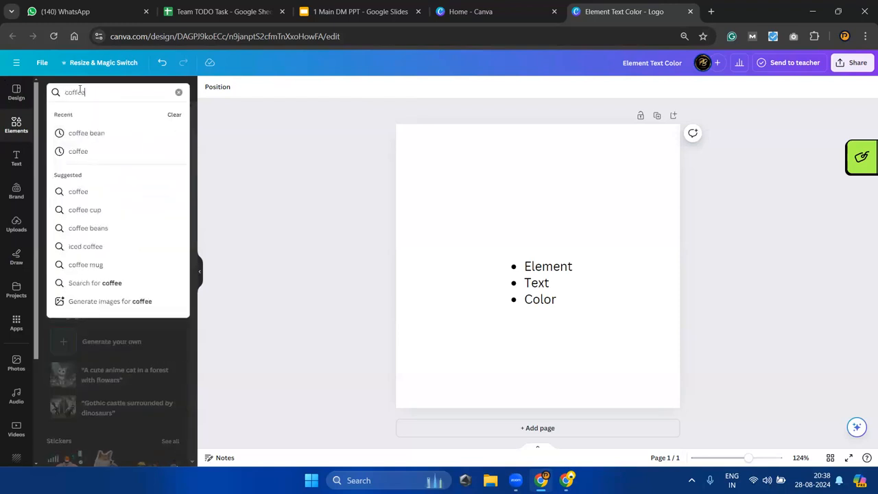
key("Return")
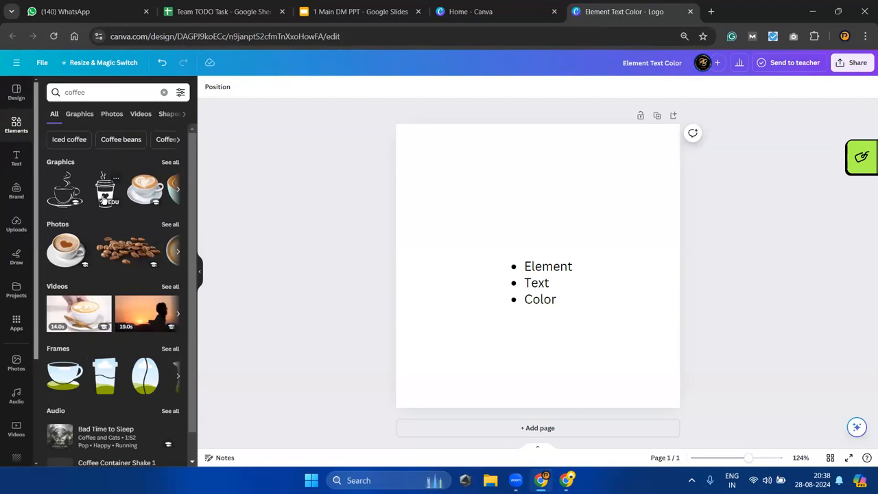
left_click(164, 163)
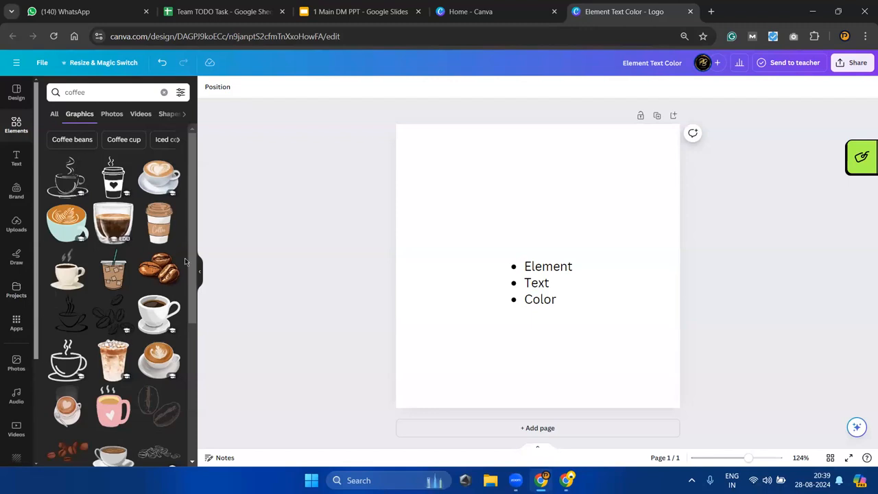
Add the takeaway coffee cup graphic with the brown lid, shrink it to about a third and place it near the page's left edge
left_click(169, 227)
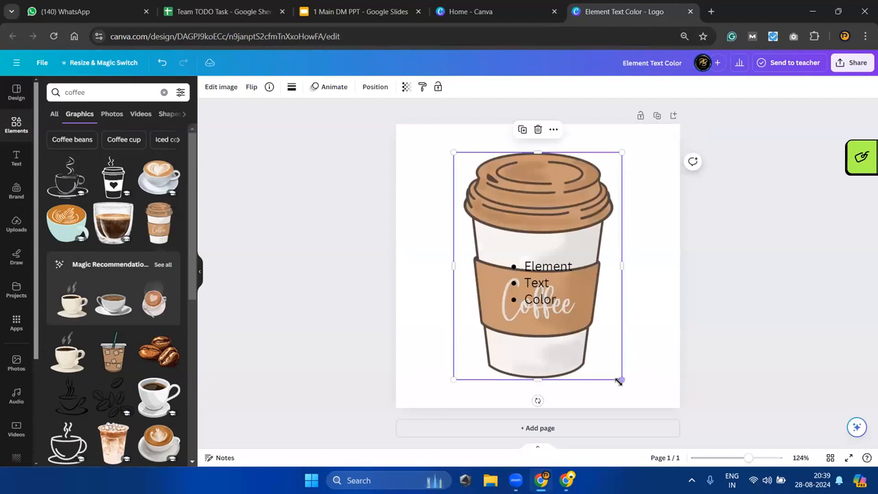
left_click_drag(619, 380, 489, 236)
left_click_drag(486, 182, 455, 259)
Move the bulleted list to the lower-left corner of the page, below the coffee cup, and deselect it
left_click(539, 277)
left_click_drag(539, 277, 439, 364)
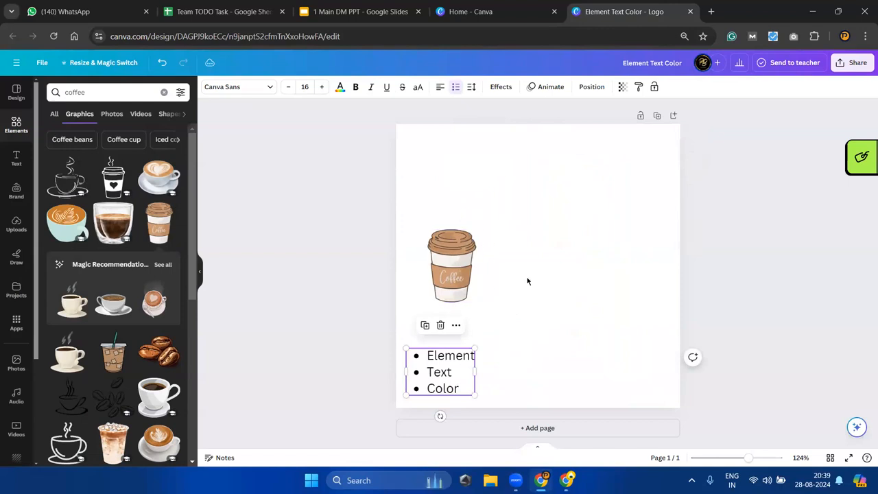
left_click(502, 182)
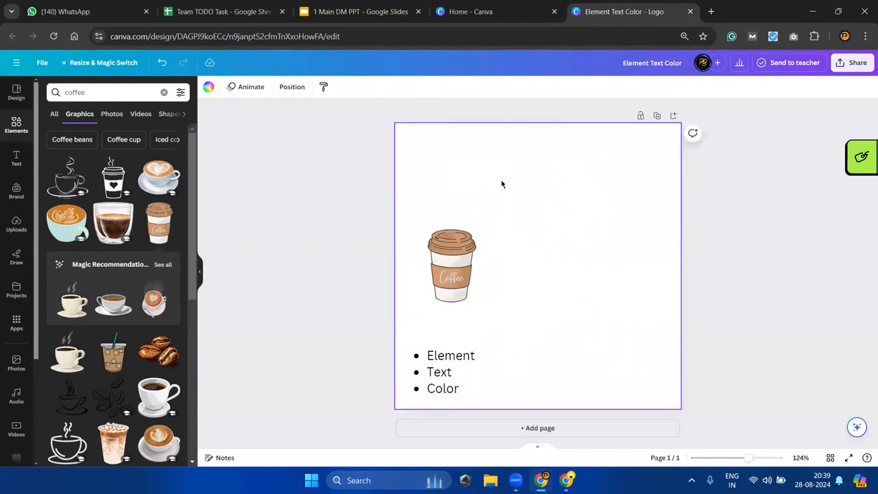
Enlarge the coffee cup graphic to nearly twice its size, trying a crop of its right half and undoing it
left_click(448, 264)
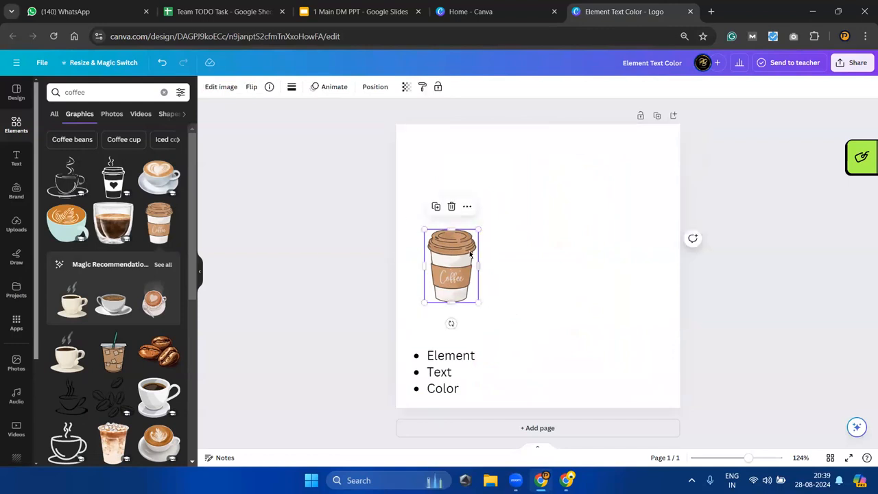
left_click_drag(479, 229, 537, 186)
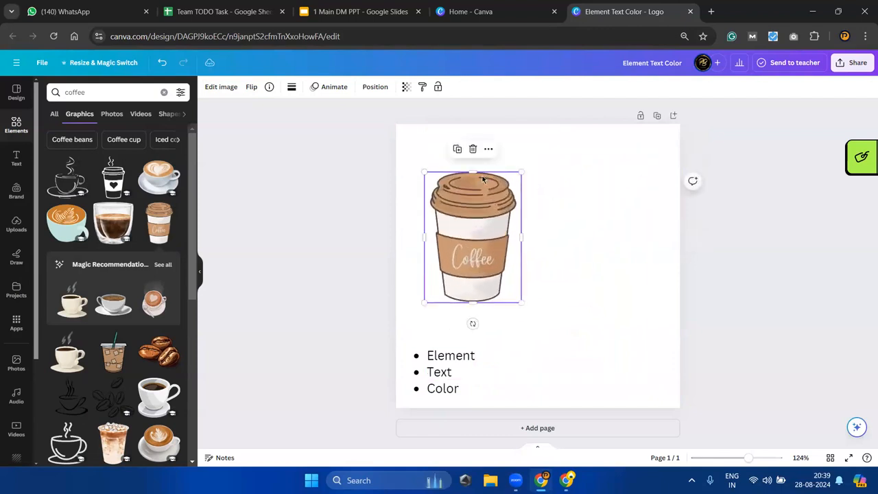
left_click_drag(523, 236, 475, 235)
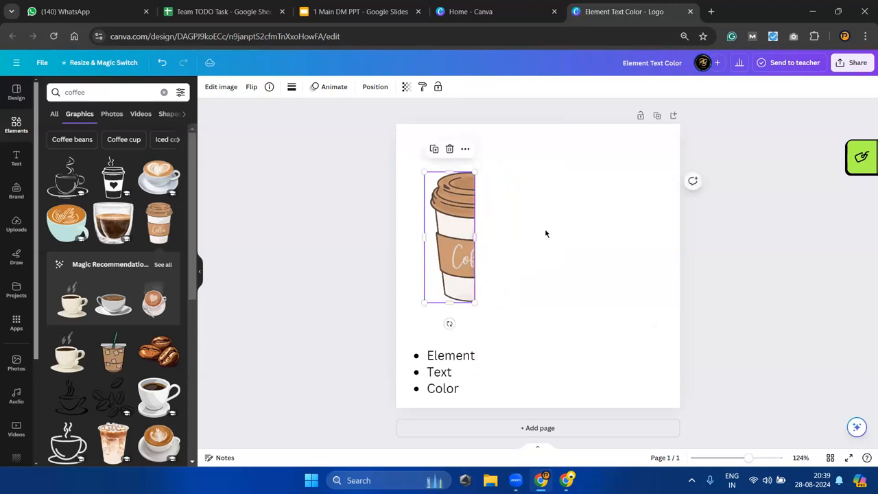
left_click(163, 64)
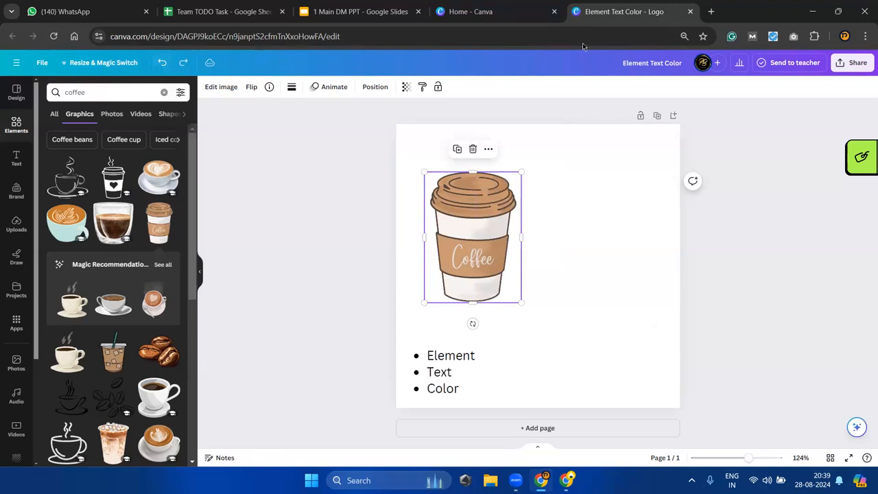
mouse_move(521, 171)
left_mouse_down()
mouse_move(519, 198)
mouse_move(456, 266)
mouse_move(542, 194)
mouse_move(529, 180)
left_mouse_up()
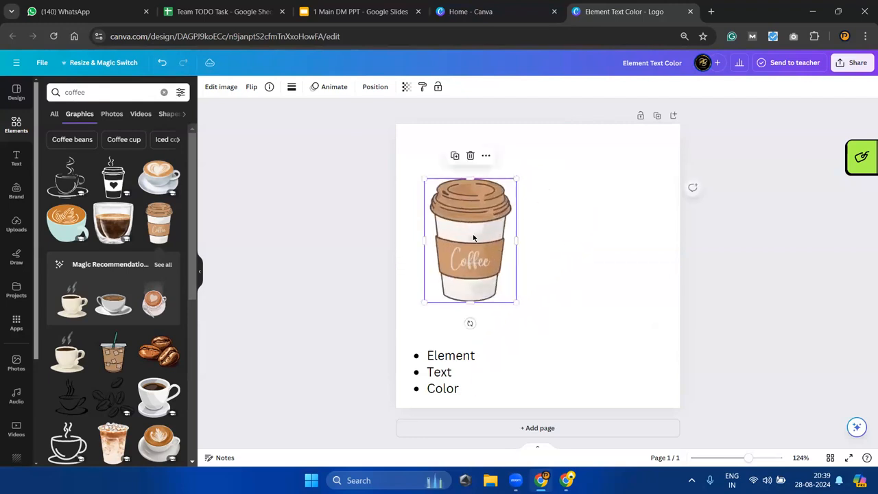
Reposition the coffee cup at the page's top centre, near its left side and at its exact centre using the alignment guides
left_click_drag(462, 243, 531, 192)
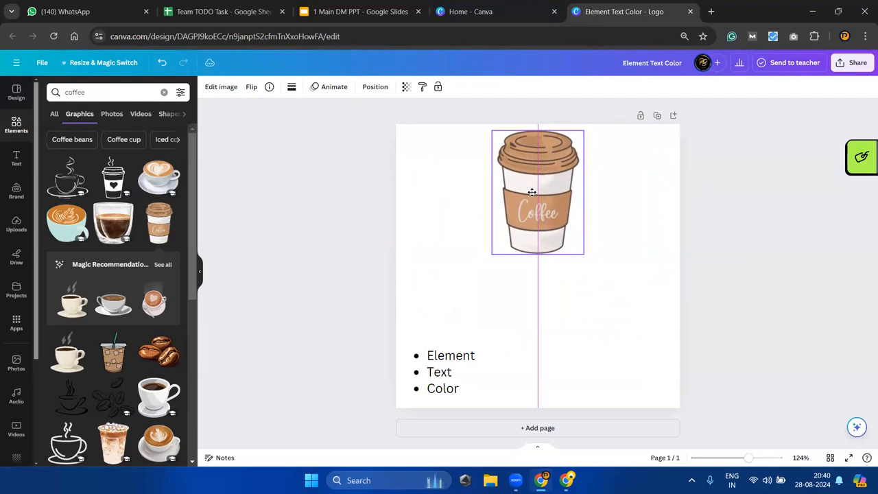
left_click_drag(532, 192, 458, 264)
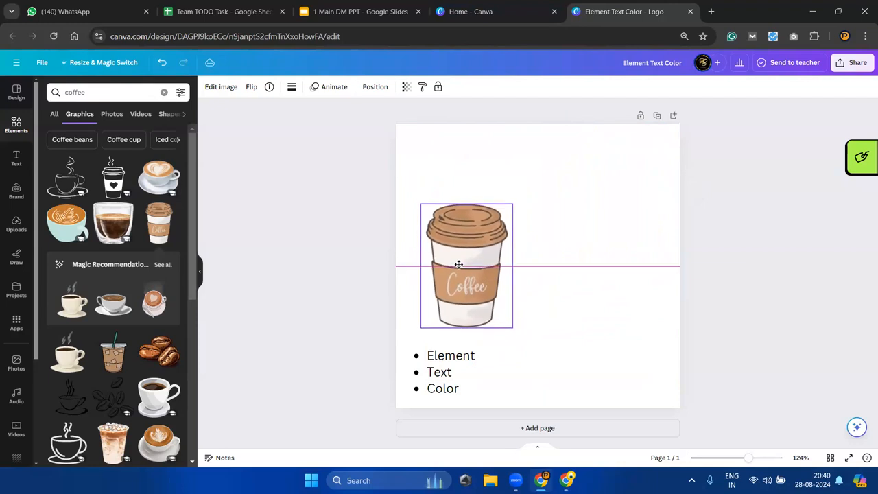
left_click_drag(458, 264, 527, 266)
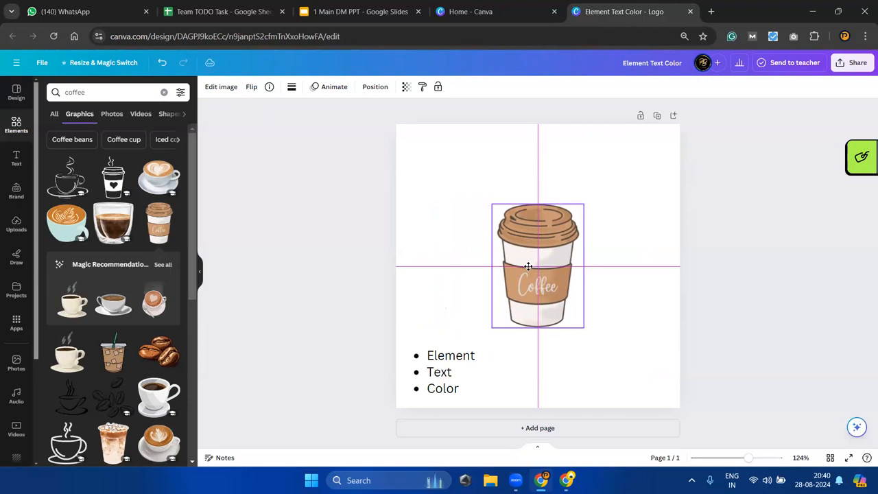
Shrink the coffee cup to about half its size, centre it vertically near the page's left edge and deselect it
left_click_drag(528, 266, 449, 268)
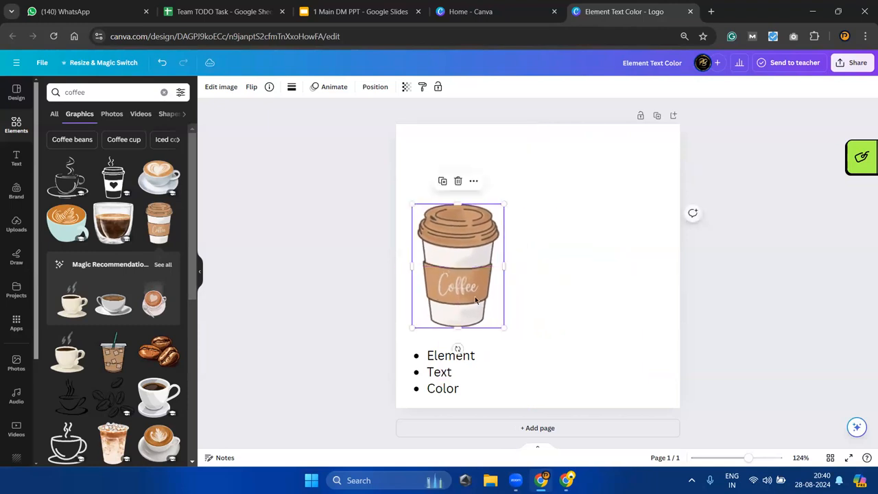
left_click_drag(503, 326, 453, 258)
left_click_drag(436, 229, 437, 263)
left_click(465, 199)
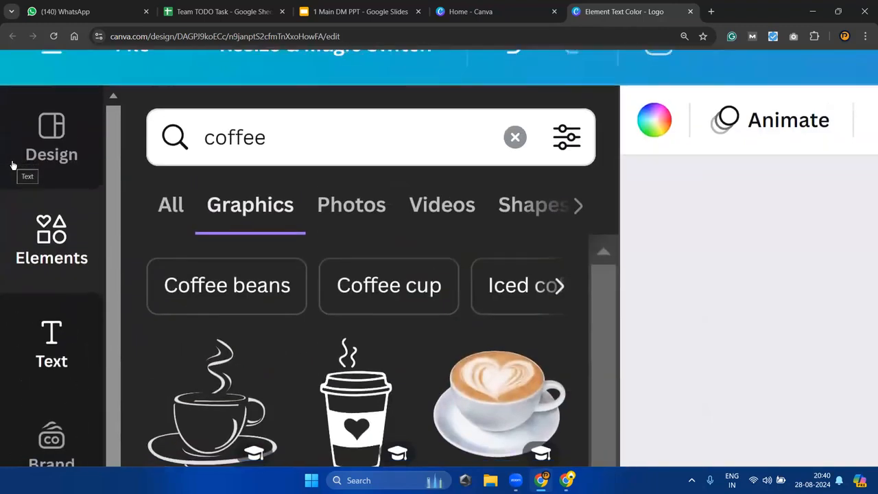
Add a heading text box, shrink it to about 30 pt so it sits beside the coffee cup, and deselect it
scroll(12, 164, "down", 1)
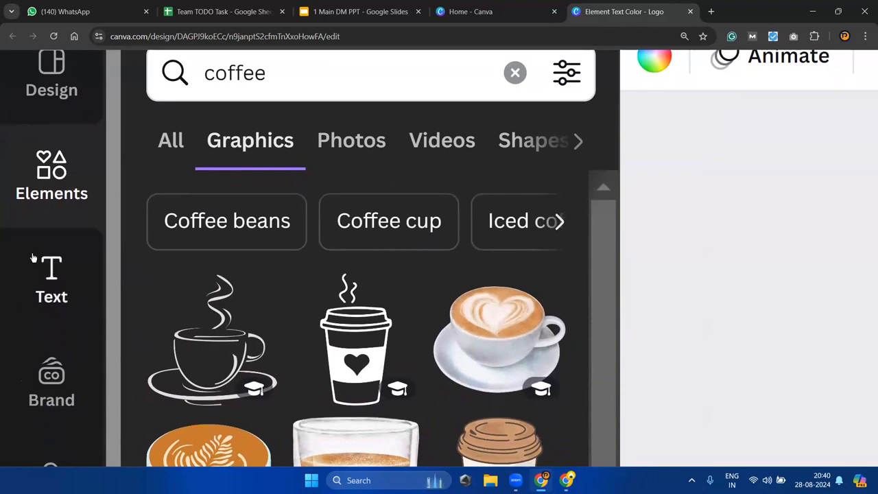
scroll(58, 305, "down", 3)
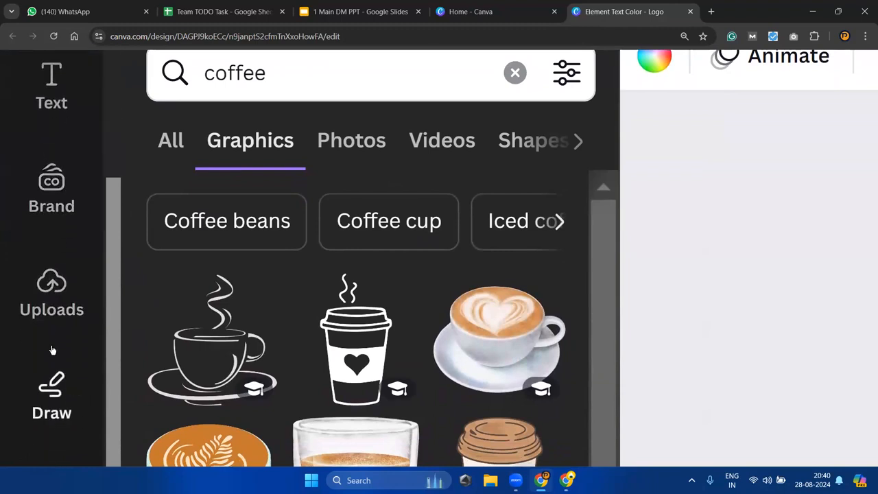
scroll(53, 351, "up", 3)
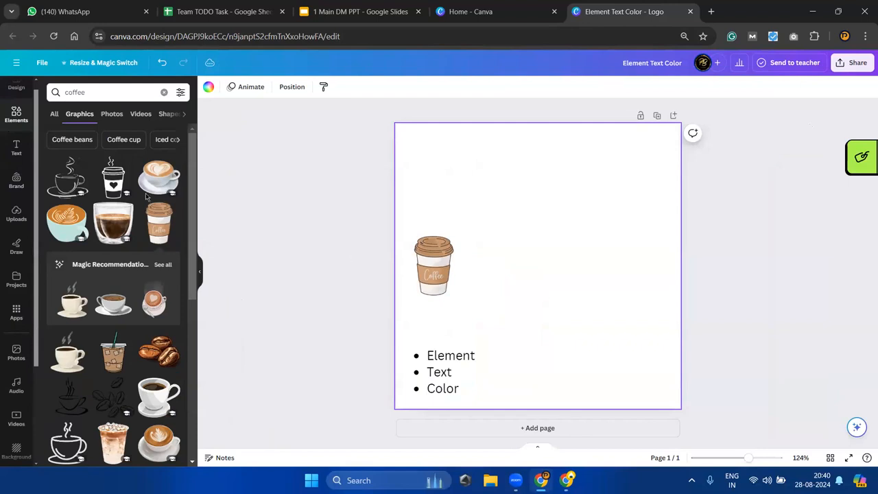
left_click(22, 151)
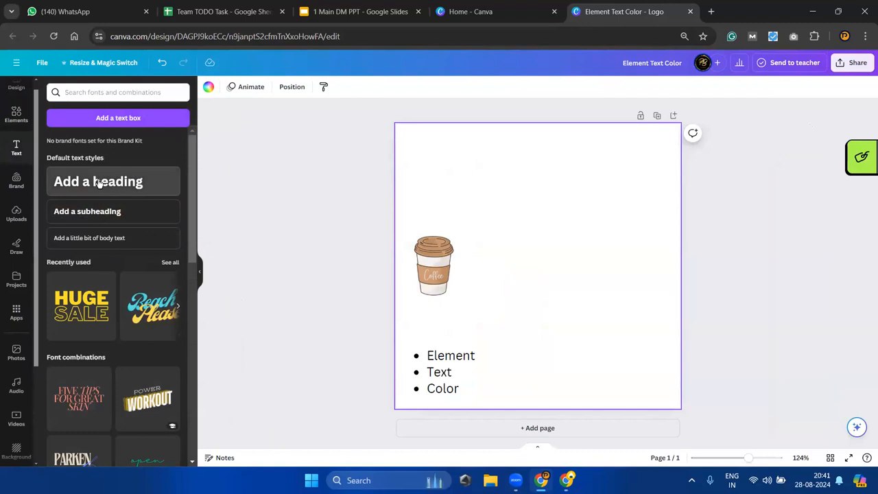
left_click(98, 182)
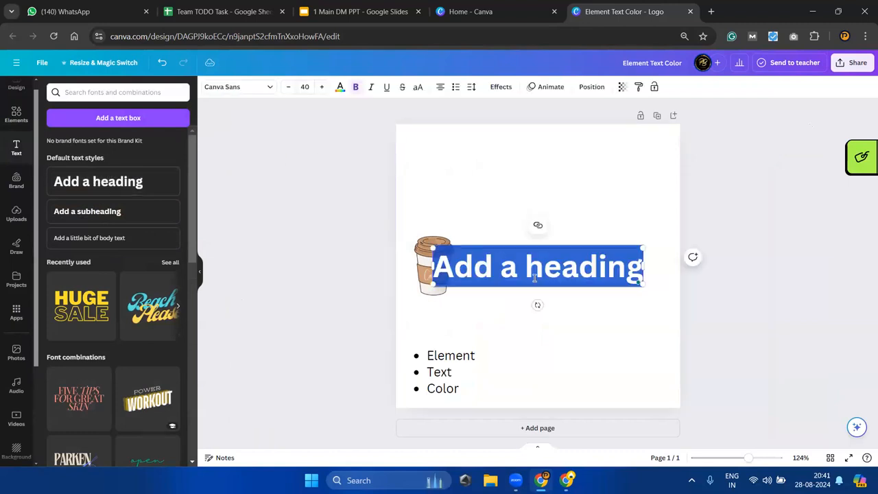
left_click_drag(432, 284, 487, 303)
left_click(510, 209)
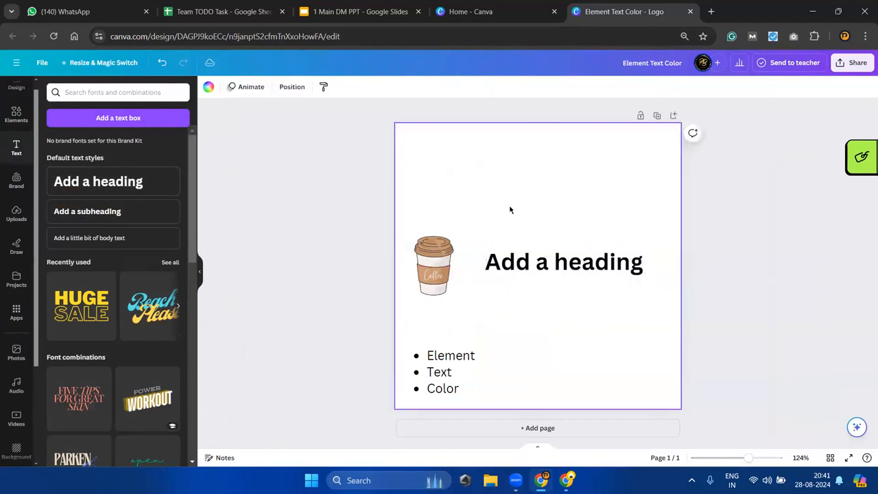
Replace the heading text with "Prinik Coffee House", placing "House" on a second line
left_click(547, 264)
left_click(547, 262)
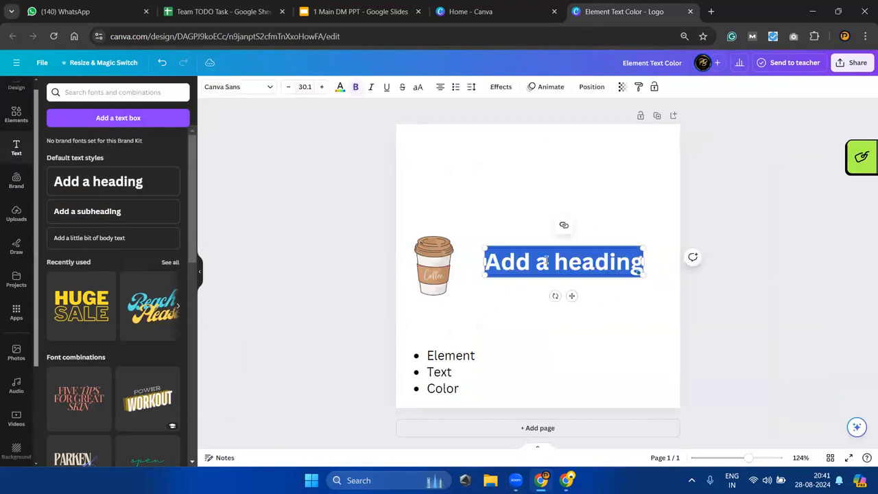
type("P")
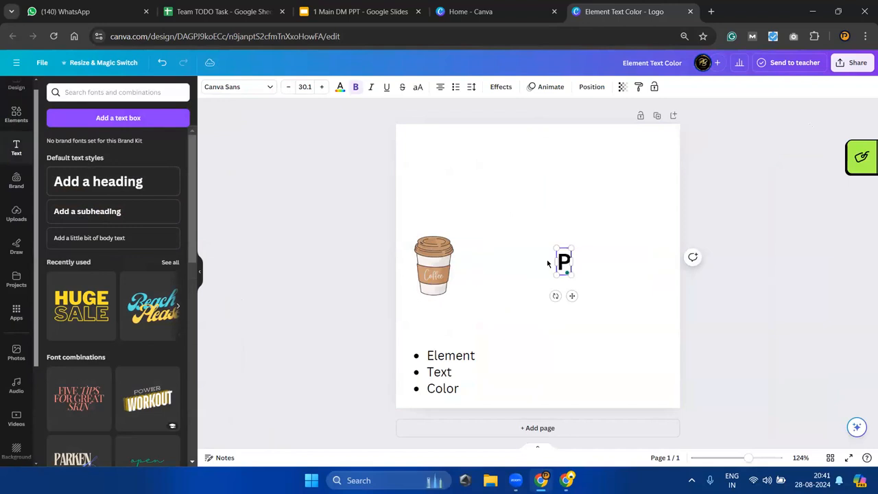
type("rinik Cafe")
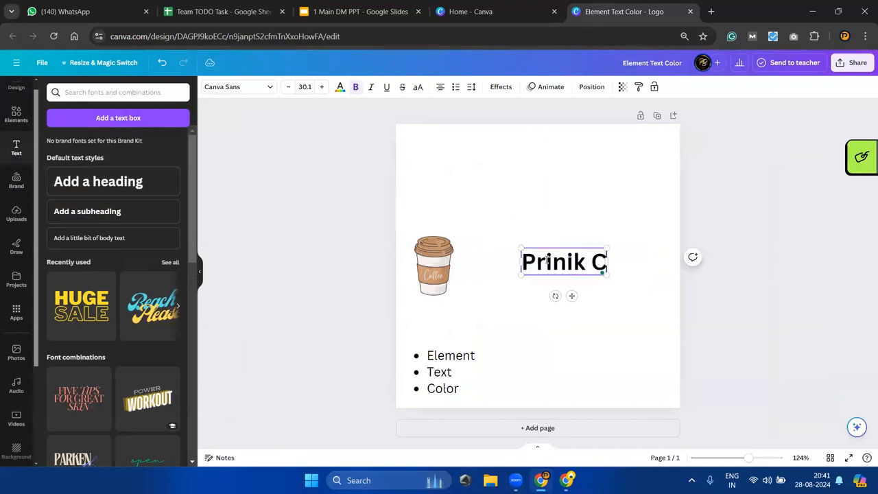
key("BackSpace")
key("BackSpace")
key("BackSpace")
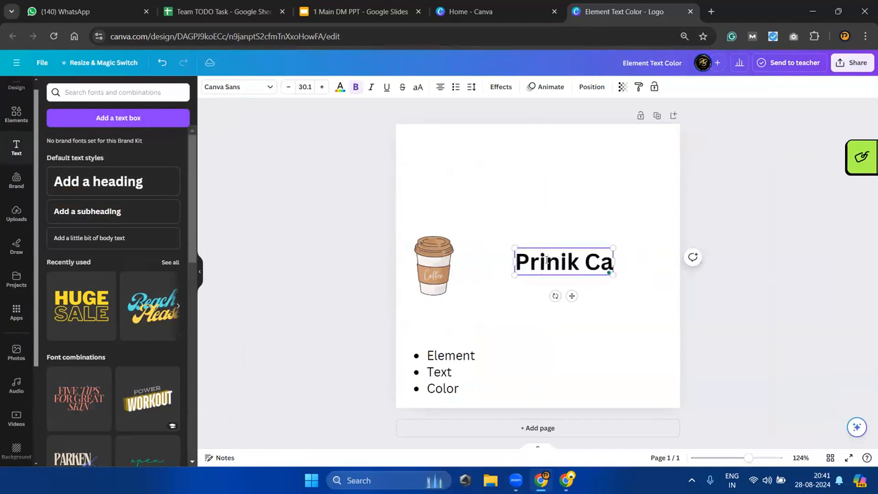
type("o")
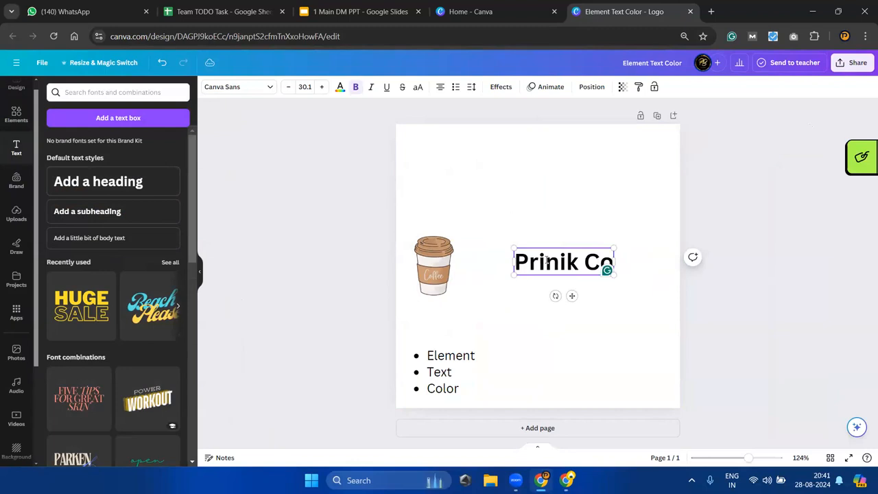
type("ffee")
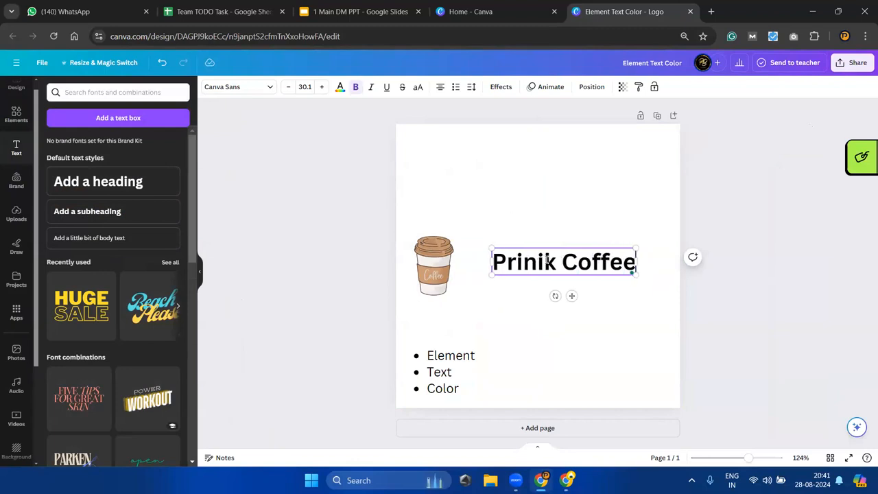
type(" House")
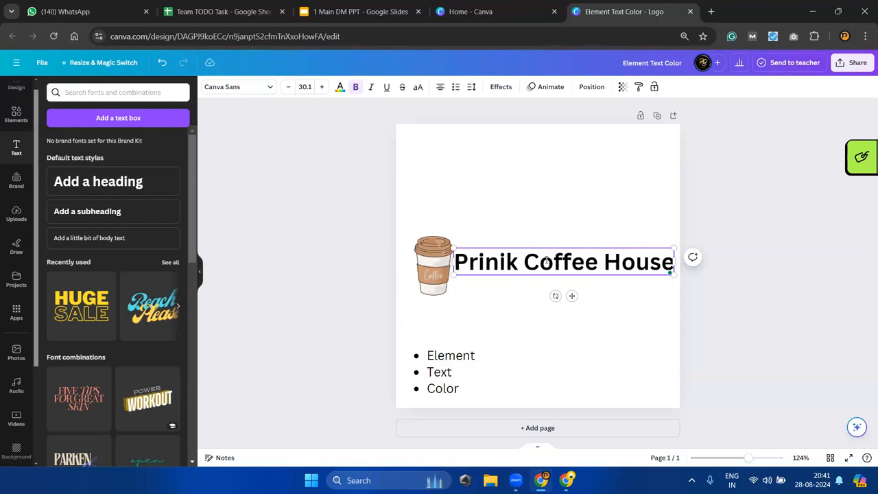
left_click(606, 259)
key("Return")
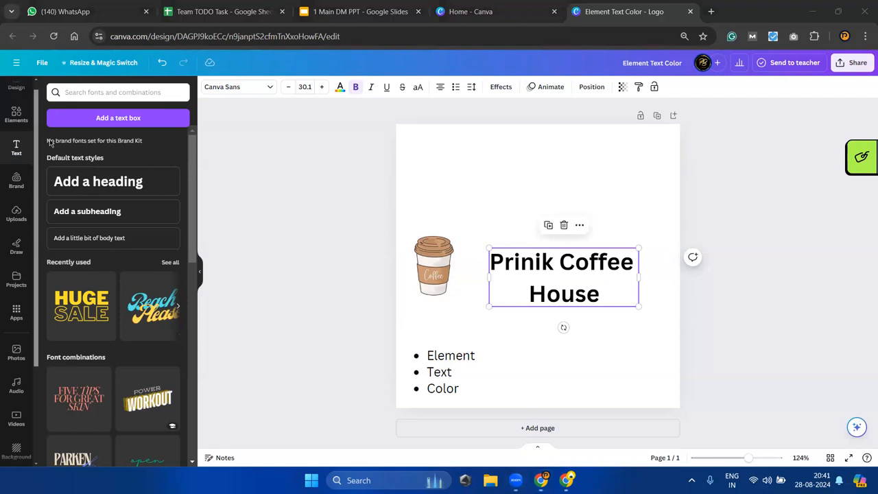
Switch to the Google Slides presentation, view the Alignment Ratio slide and return to the Canva logo design
left_click(49, 231)
left_click_drag(525, 293, 489, 294)
key("ctrl+3")
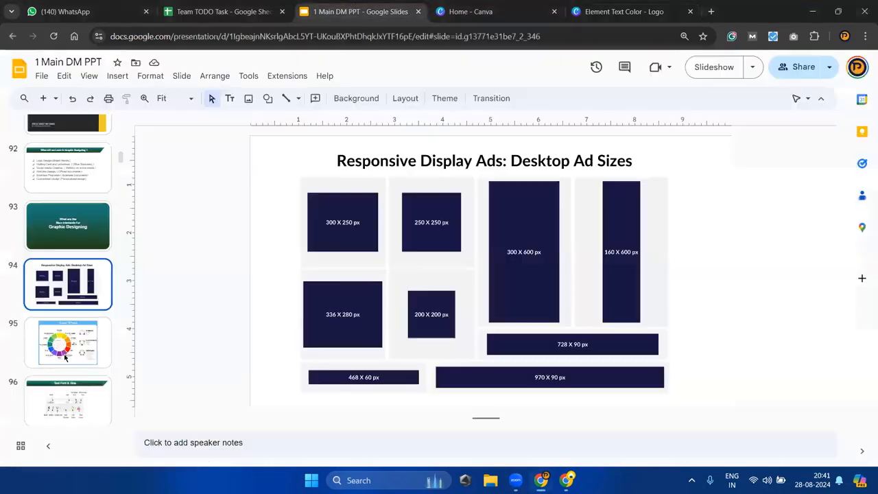
scroll(65, 342, "down", 5)
left_click(68, 326)
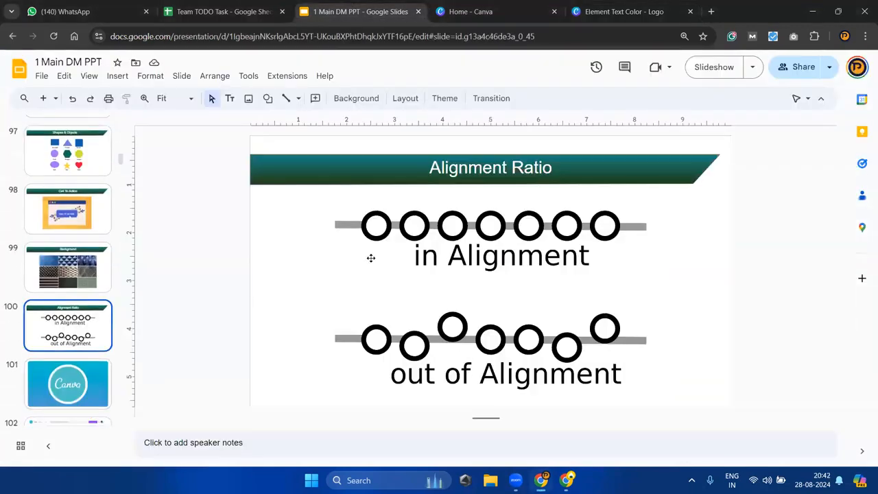
left_click(635, 15)
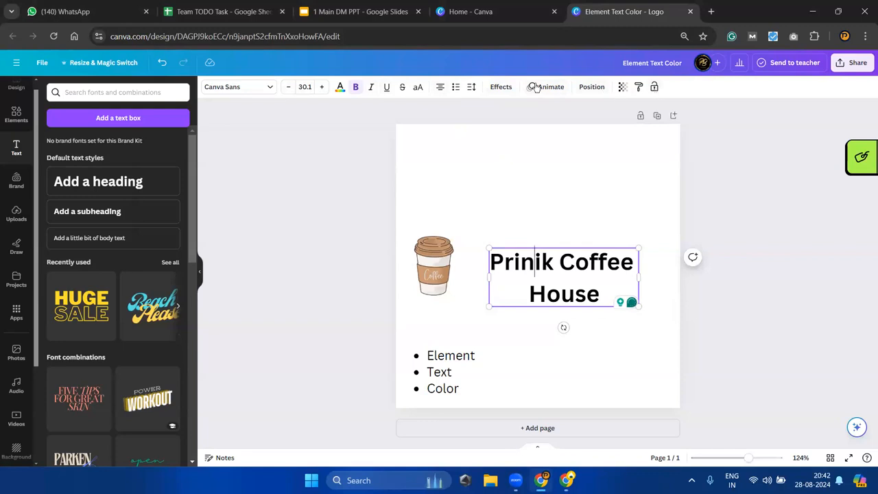
left_click(478, 191)
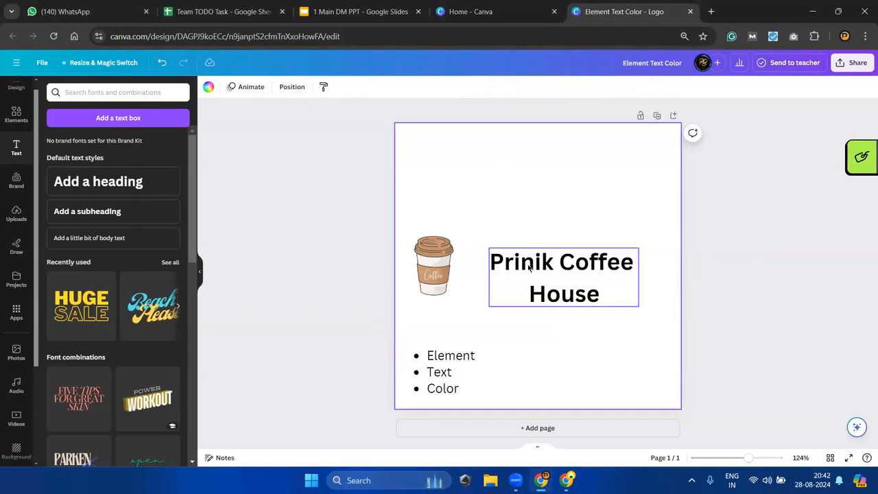
left_click(550, 284)
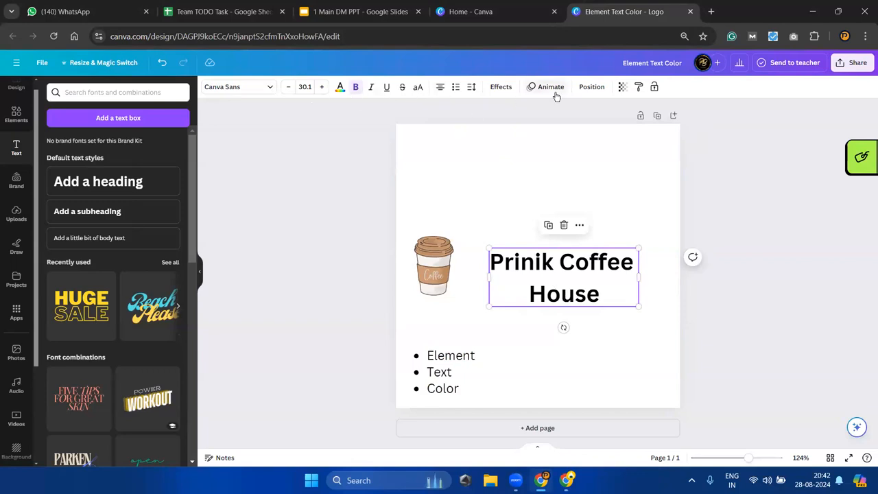
left_click(431, 263)
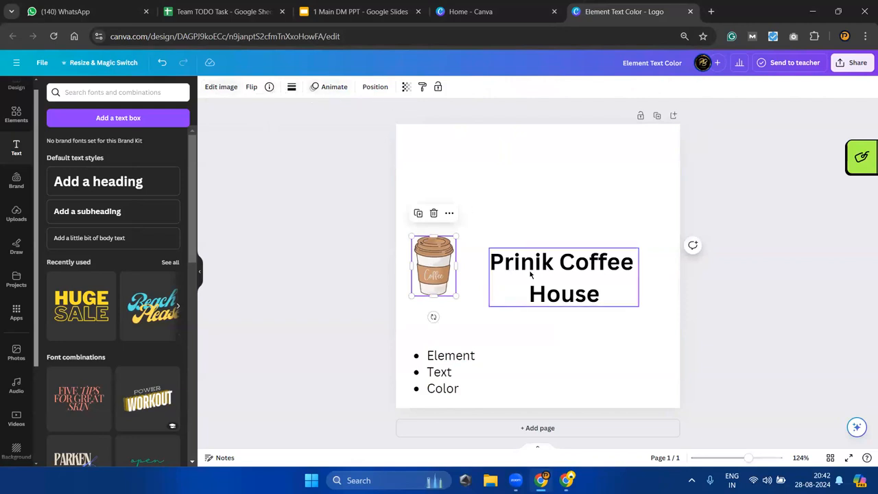
Increase the font size of the bulleted list below the coffee cup to 19
left_click(436, 363)
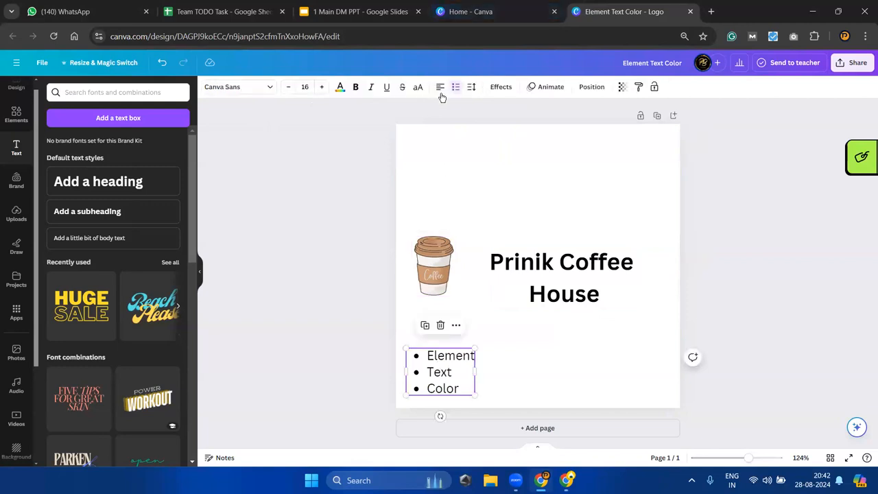
left_click(322, 87)
left_click(321, 86)
left_click(322, 86)
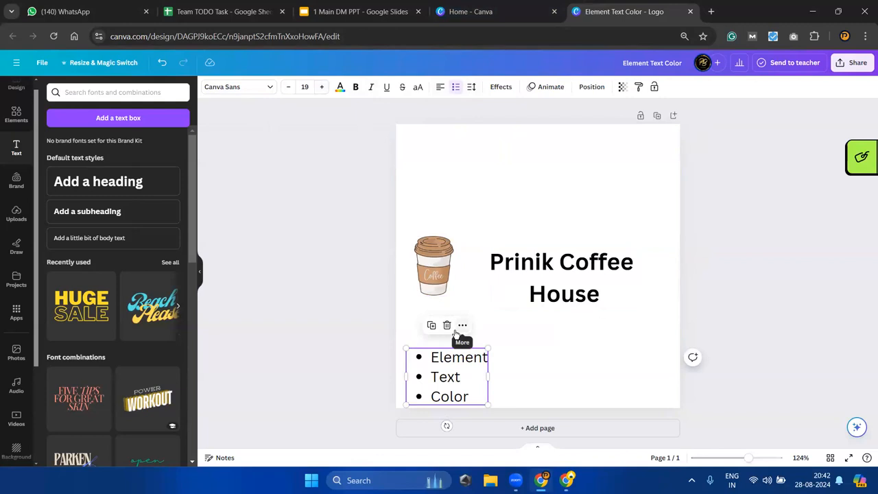
Change the font of the "Prinik Coffee House" heading to Poppins
left_click(570, 270)
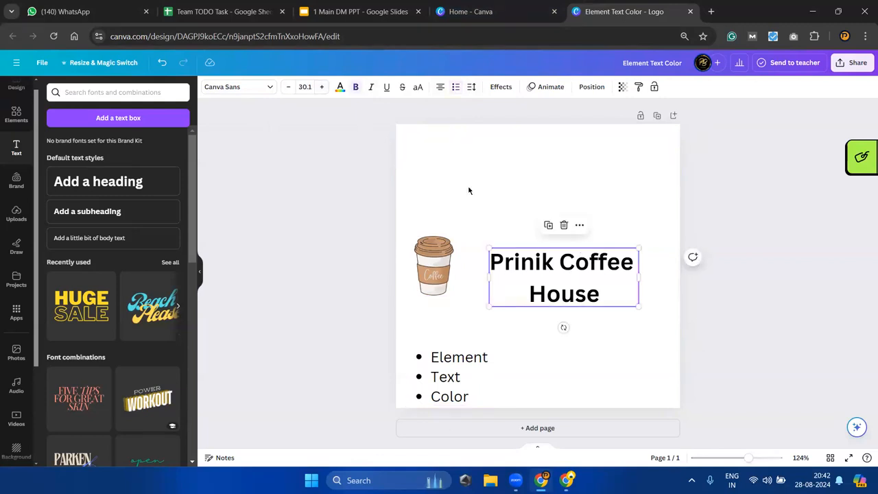
left_click(254, 86)
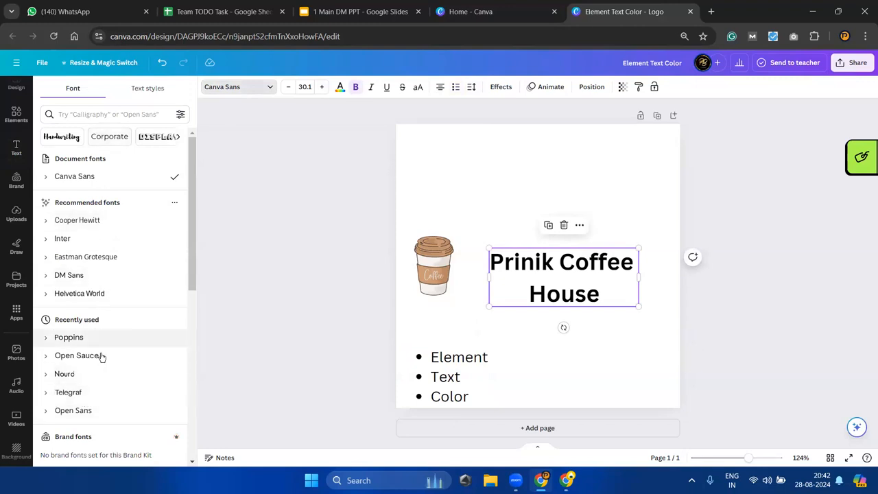
left_click(86, 335)
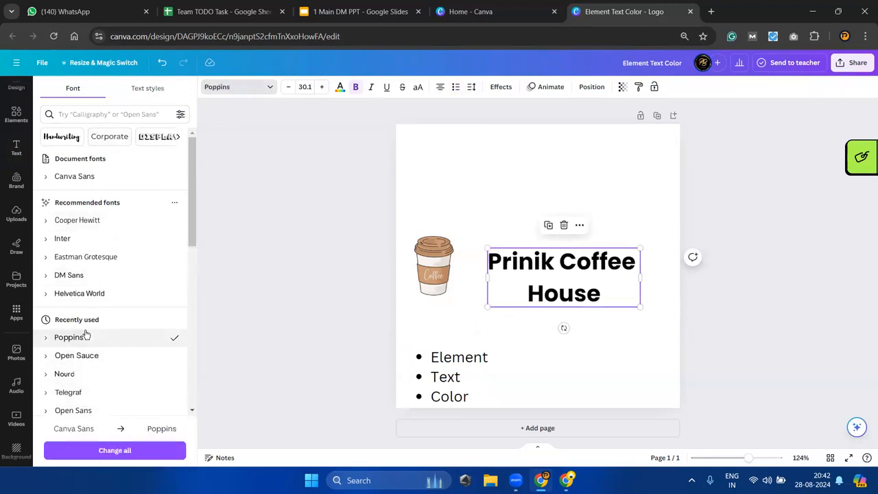
Examine the heading's font size presets, text colours and the formatting options for case and alignment
left_click(305, 87)
scroll(304, 233, "down", 5)
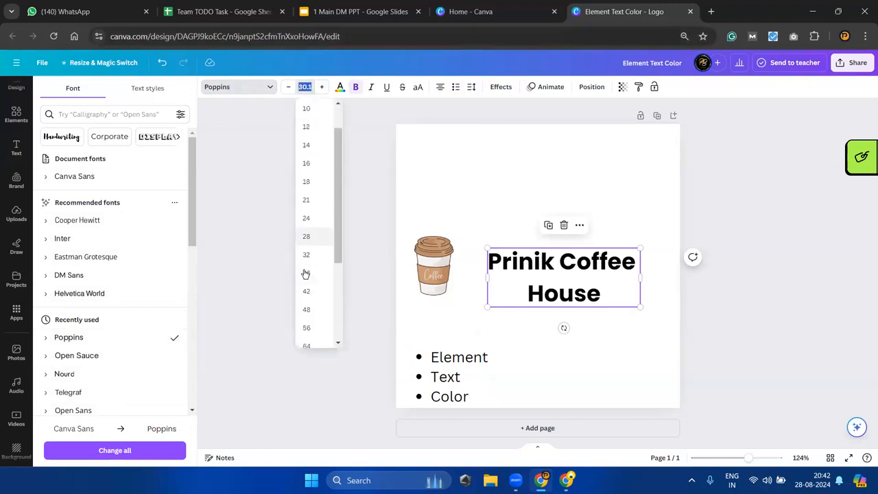
scroll(304, 273, "up", 3)
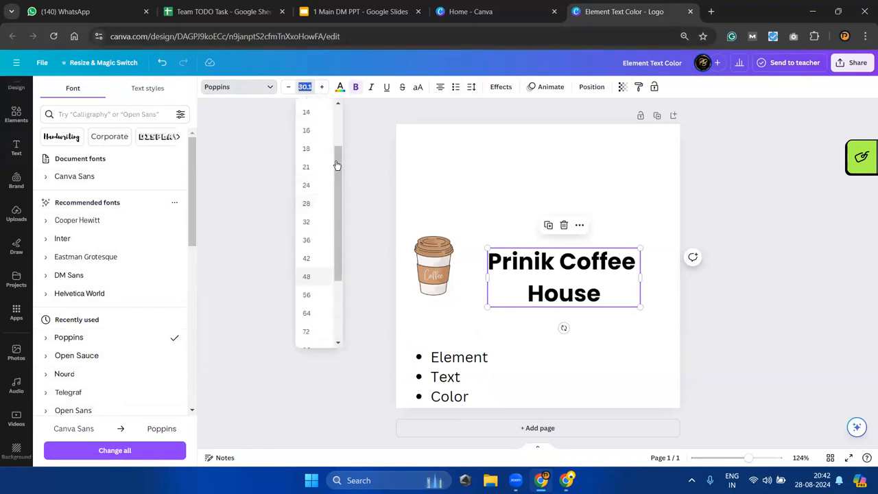
left_click(340, 89)
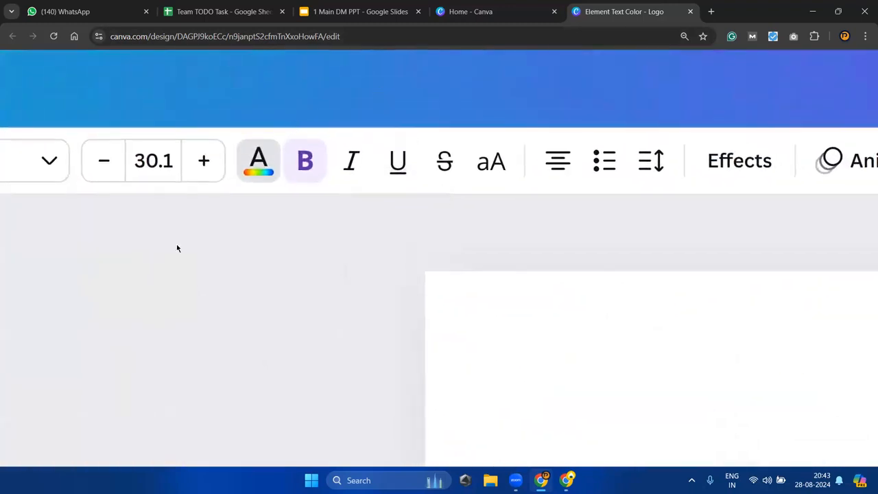
scroll(177, 248, "left", 3)
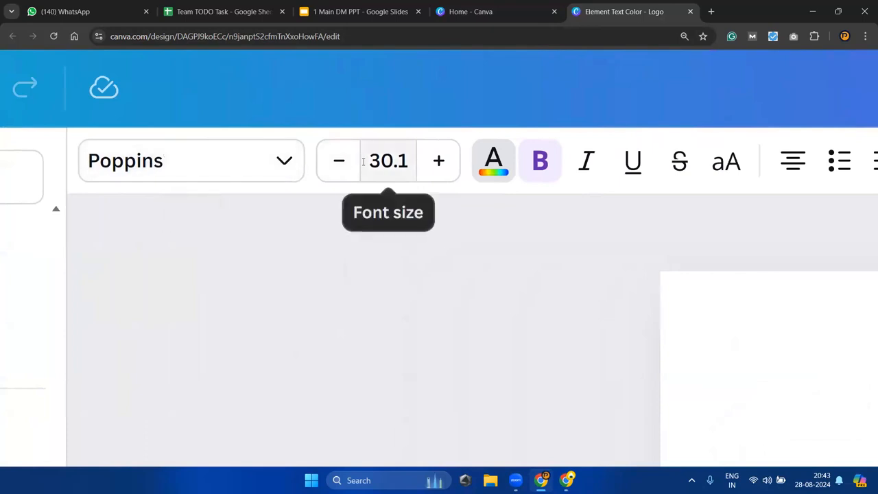
scroll(363, 162, "right", 4)
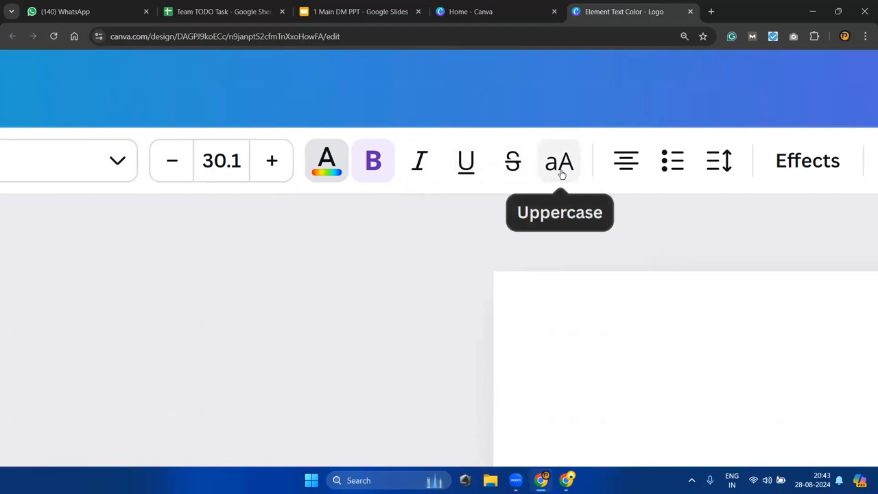
scroll(559, 171, "right", 3)
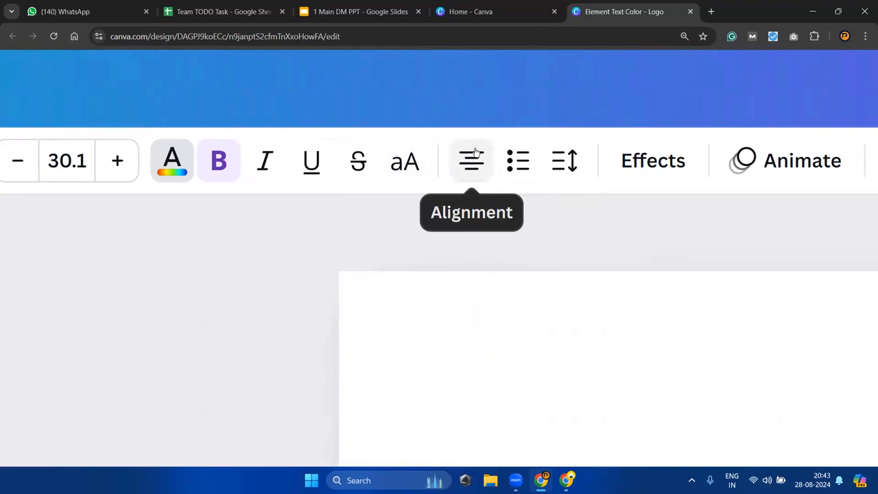
scroll(474, 153, "down", 5)
scroll(475, 152, "down", 2)
scroll(475, 151, "up", 1)
scroll(572, 236, "down", 1)
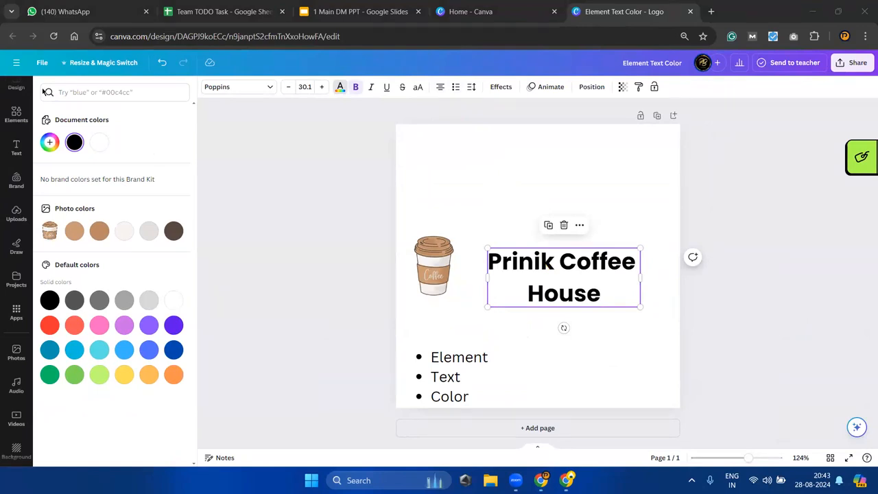
left_click(456, 126)
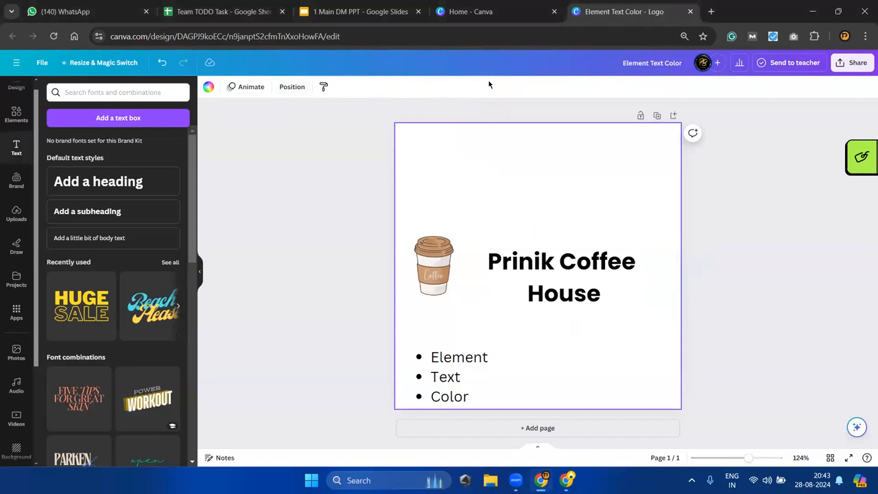
Left-align the heading, with its letter spacing set to 61 and line spacing to 0.84
left_click(512, 270)
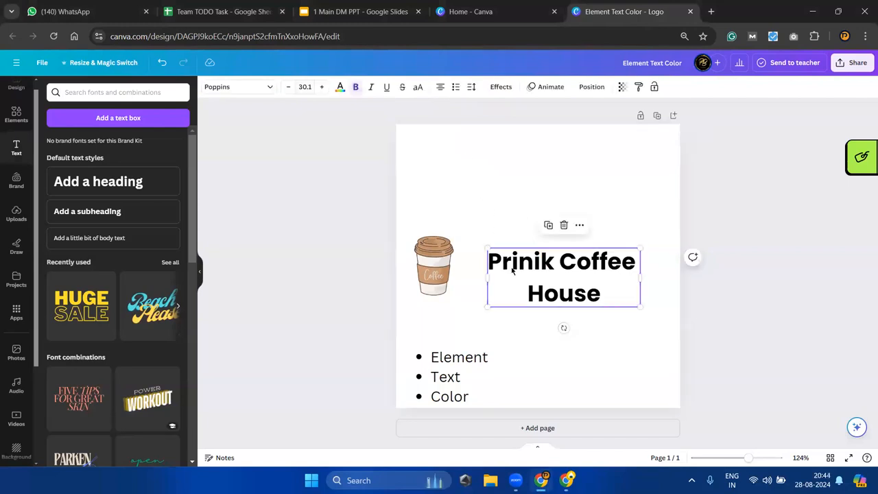
left_click(440, 88)
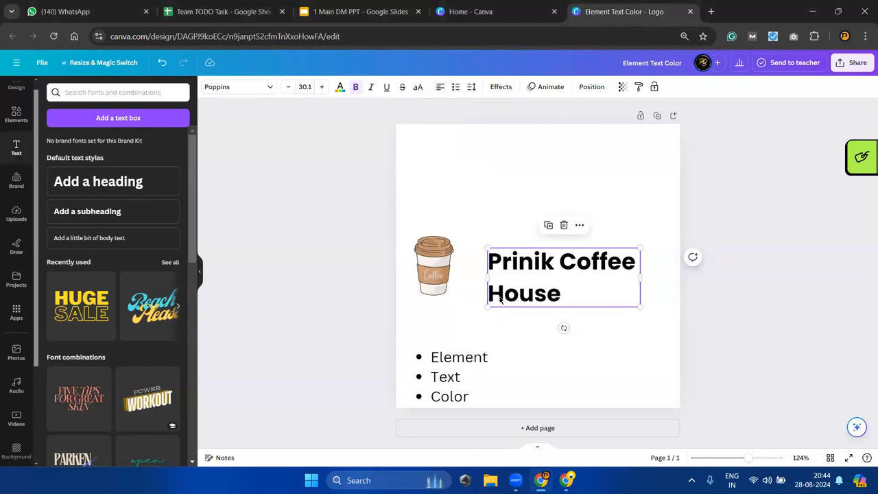
left_click(471, 88)
mouse_move(492, 125)
left_mouse_down()
mouse_move(507, 125)
mouse_move(496, 126)
left_mouse_up()
left_click_drag(511, 156, 490, 157)
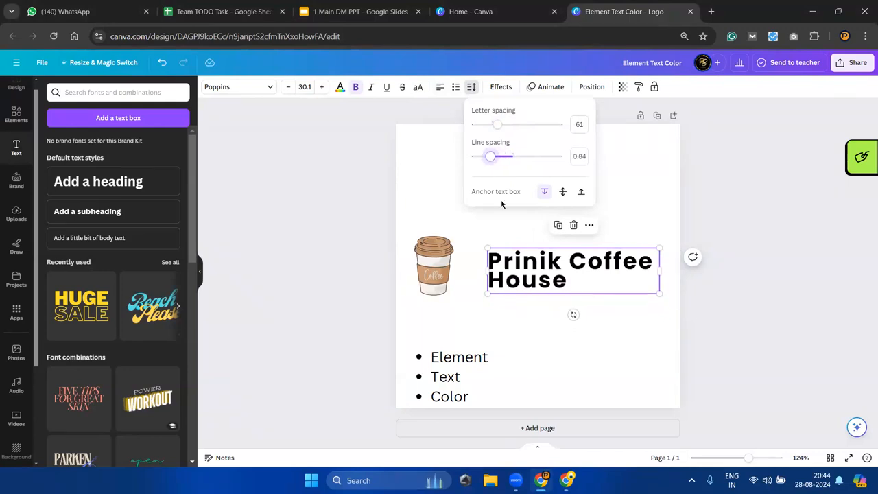
Shorten the heading to "Prinik Coffee" by placing "Coffee" on its own line and deleting "House"
left_click(573, 267)
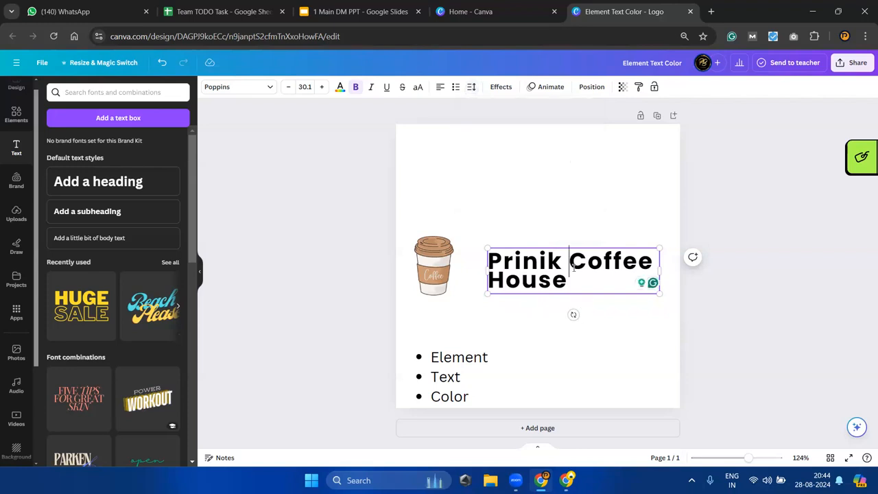
key("Return")
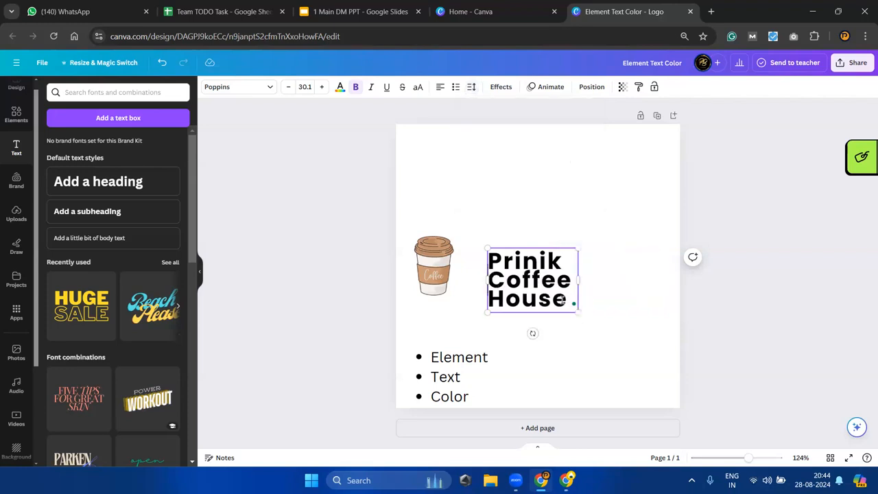
double_click(523, 297)
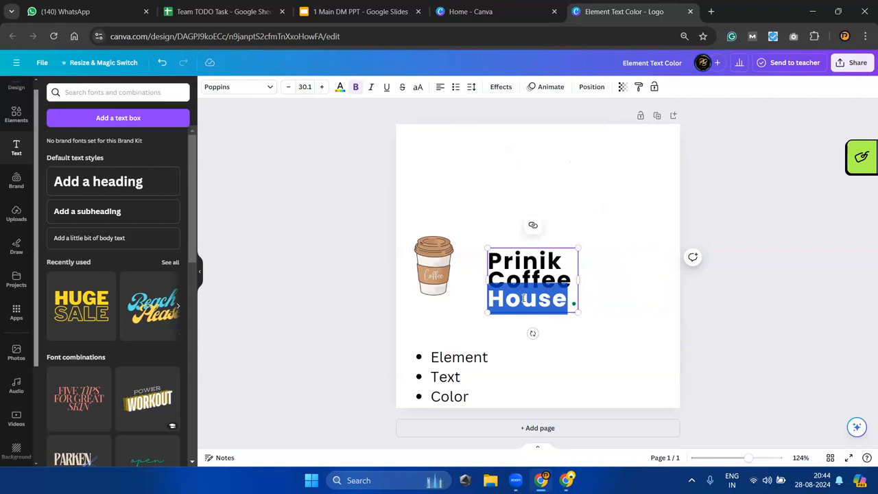
key("BackSpace")
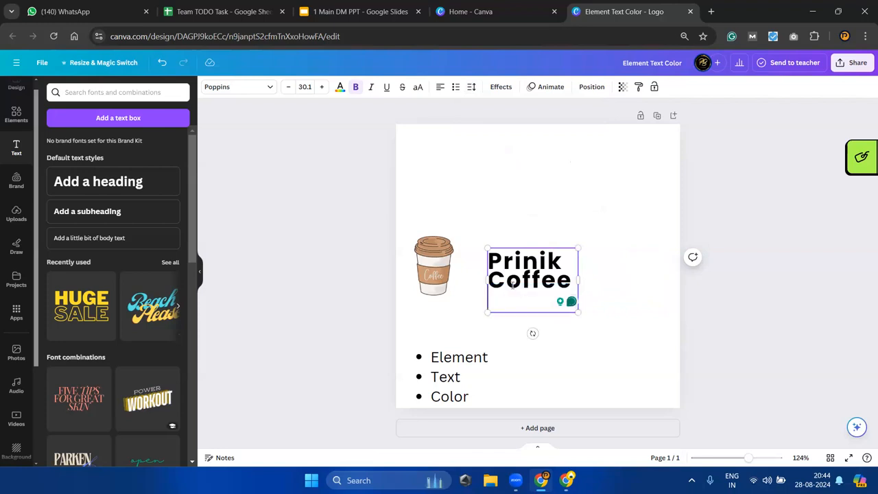
key("BackSpace")
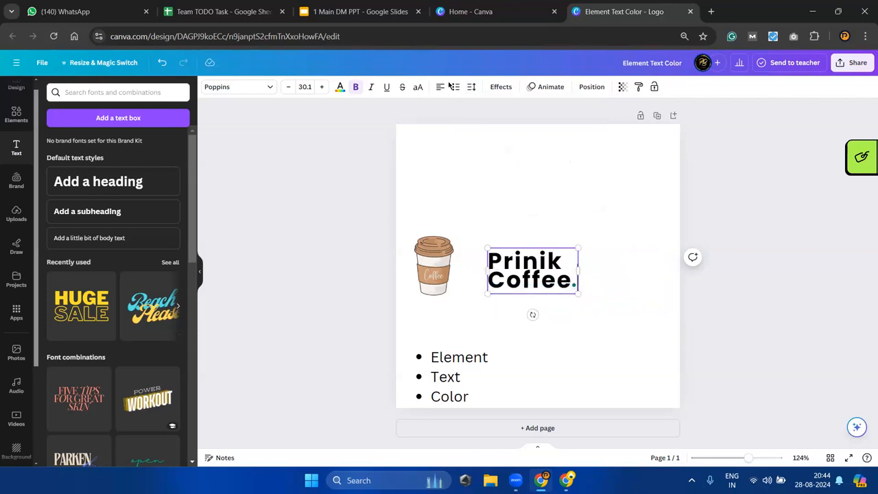
Convert both heading lines to uppercase and reduce the font size of "COFFEE" to match the width of "PRINIK"
left_click(418, 89)
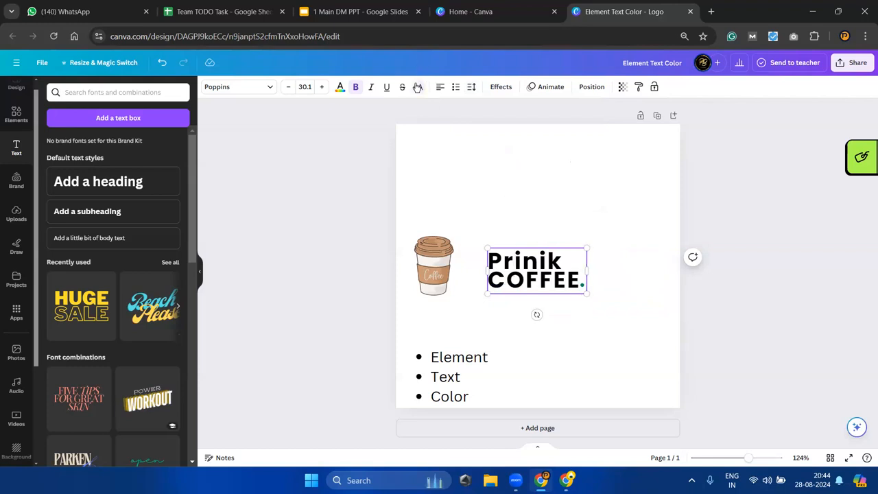
left_click(418, 88)
double_click(526, 275)
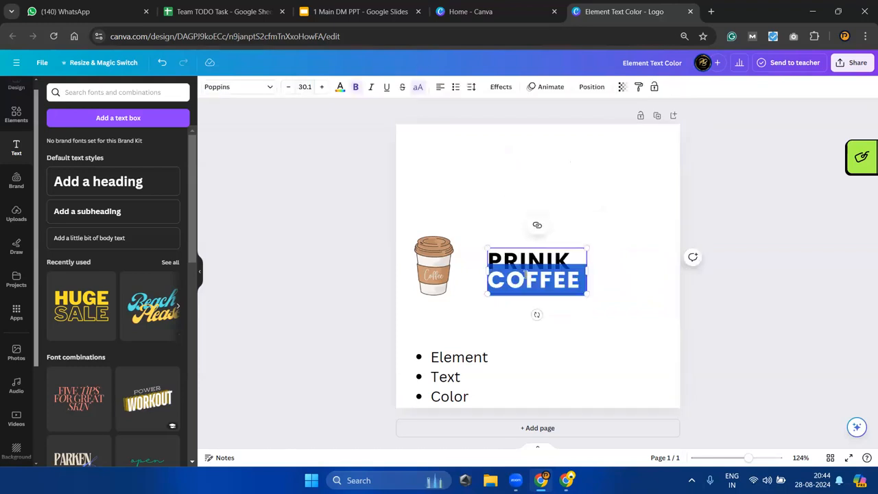
left_click(288, 86)
left_click(288, 86)
left_click(289, 87)
left_click(288, 87)
left_click(454, 164)
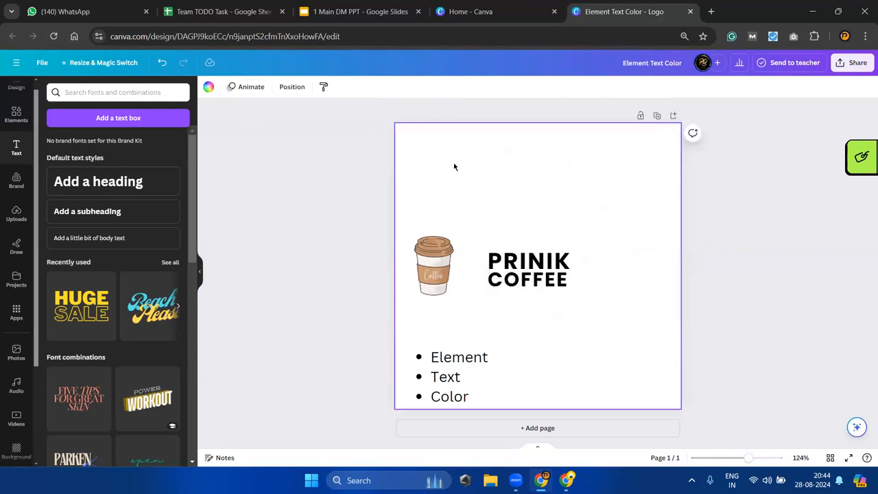
Move the coffee cup close beside the heading and enlarge the heading to roughly the cup's height
left_click_drag(437, 267, 462, 268)
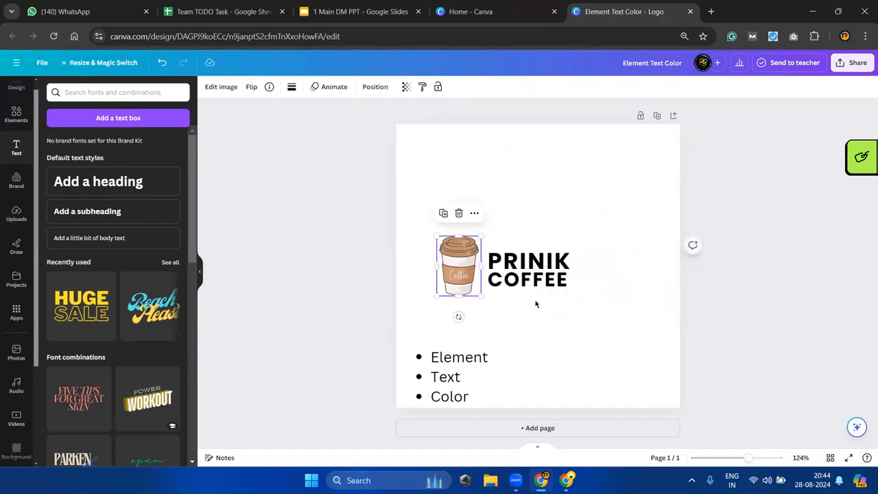
left_click(527, 275)
left_click_drag(573, 247, 631, 230)
left_click_drag(552, 269, 554, 272)
left_click(471, 215)
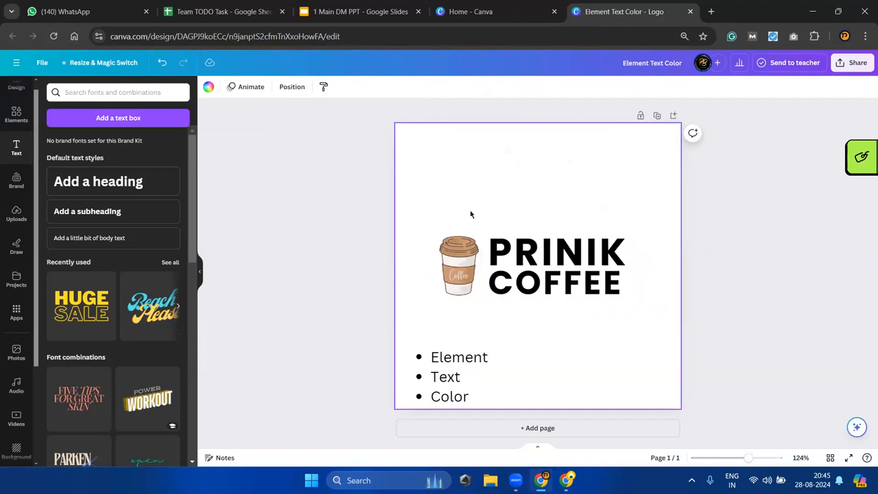
Colour the word "COFFEE" with the brown from the cup's photo colors
double_click(524, 290)
double_click(525, 290)
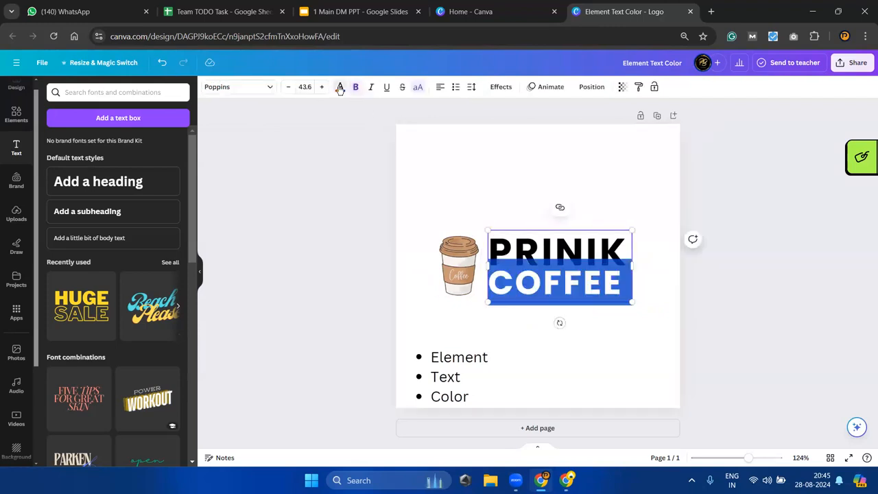
left_click(340, 87)
left_click(96, 234)
left_click(303, 176)
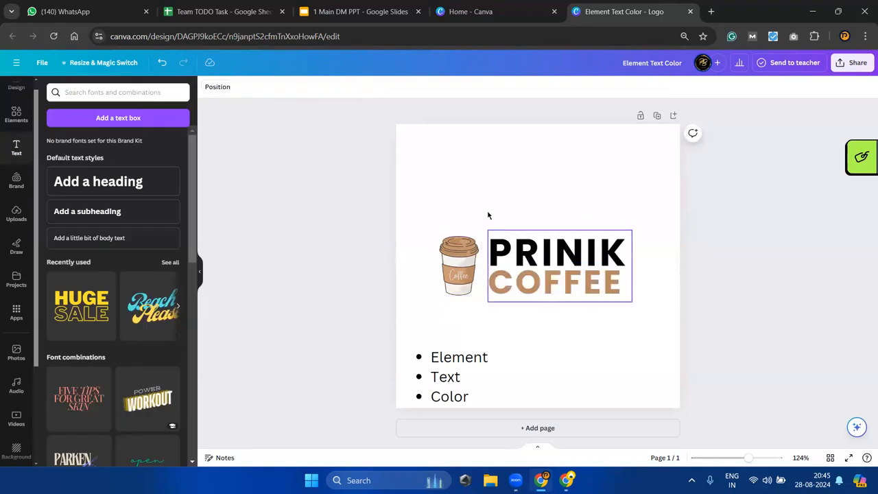
Move the coffee cup and heading together slightly up and rightward, and take the bulleted list off the page
left_click_drag(430, 191, 605, 308)
mouse_move(414, 165)
left_mouse_down()
mouse_move(566, 260)
mouse_move(477, 193)
mouse_move(412, 173)
left_mouse_up()
left_click_drag(452, 196, 558, 269)
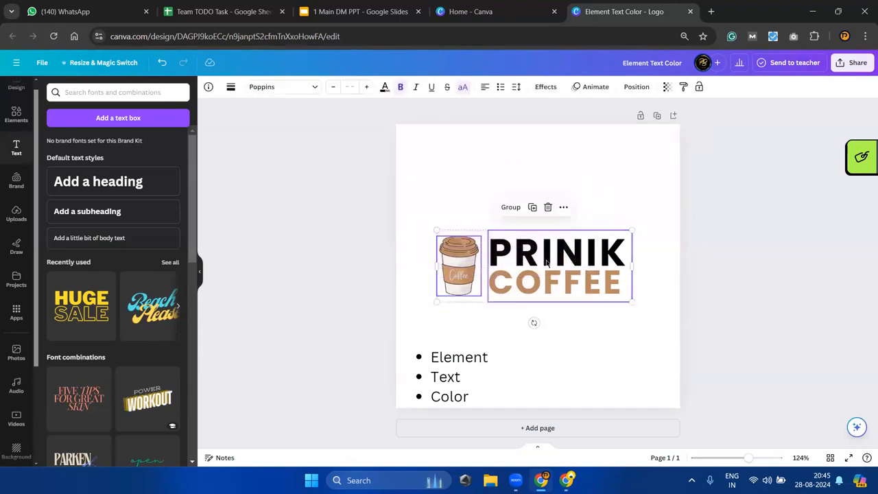
left_click_drag(512, 267, 530, 230)
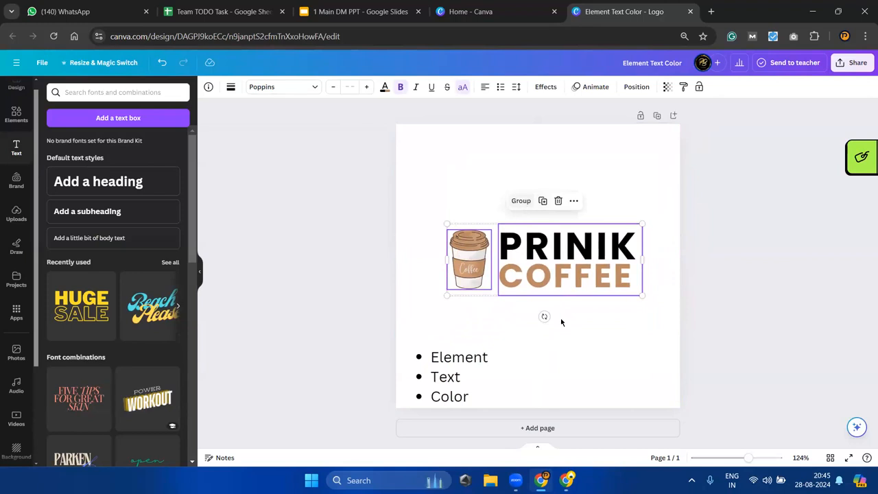
left_click(490, 341)
left_click_drag(447, 376, 215, 327)
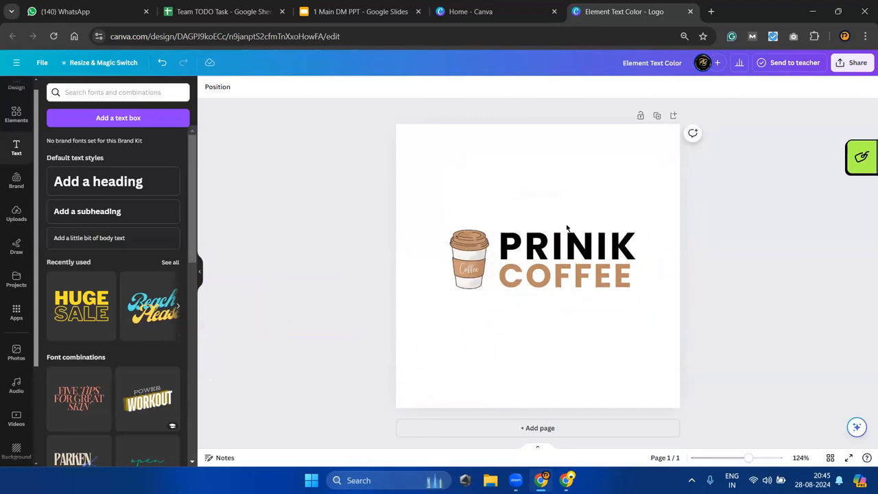
Make a stacked version of the logo with the cup above the text and move it onto a new second page
left_click(579, 284)
left_click_drag(579, 284, 568, 217)
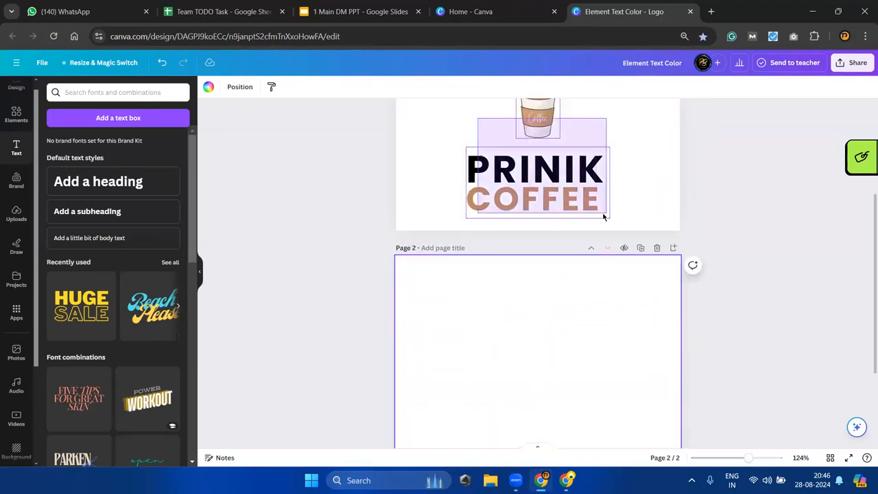
left_click(554, 196)
left_click_drag(554, 196, 543, 385)
scroll(543, 386, "down", 2)
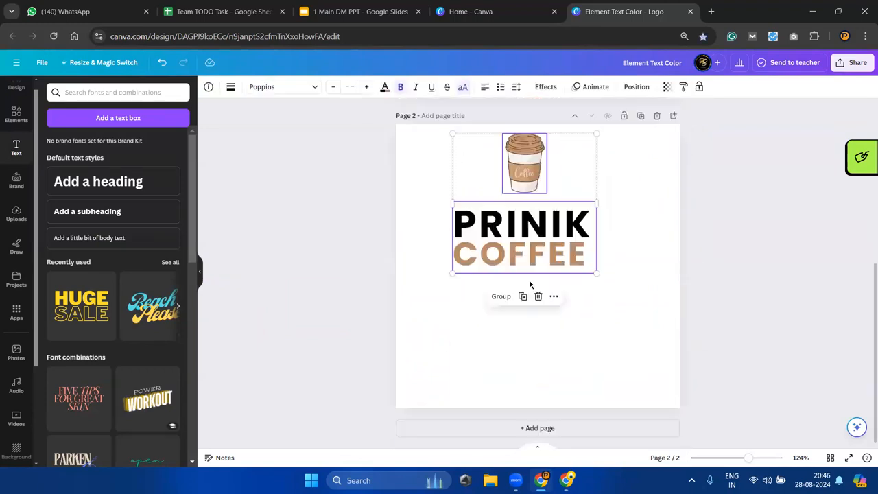
Centre the stacked logo on page 2, with the cup directly above the "PRINIK COFFEE" text
left_click_drag(527, 231, 540, 306)
left_click_drag(528, 176, 542, 257)
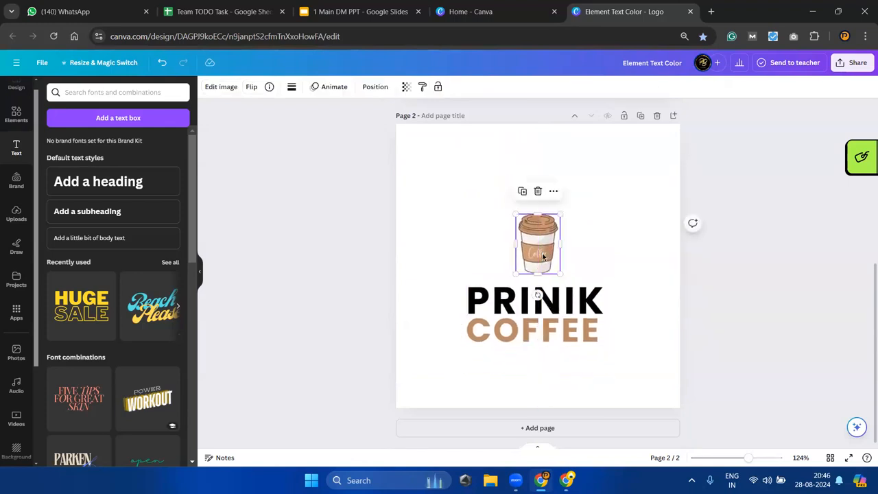
left_click(389, 224)
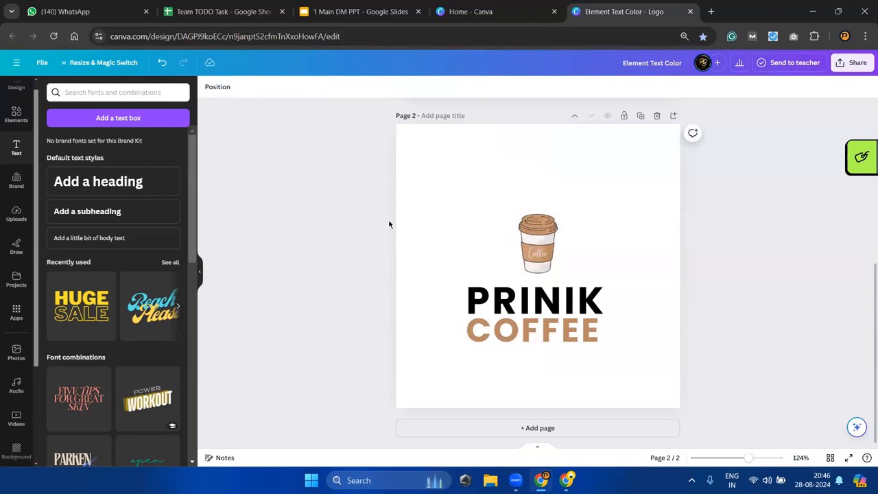
Move the horizontal cup-and-text logo down to the centre of page 1
scroll(389, 224, "up", 5)
left_click_drag(389, 224, 631, 150)
left_click_drag(589, 185, 593, 262)
left_click(616, 184)
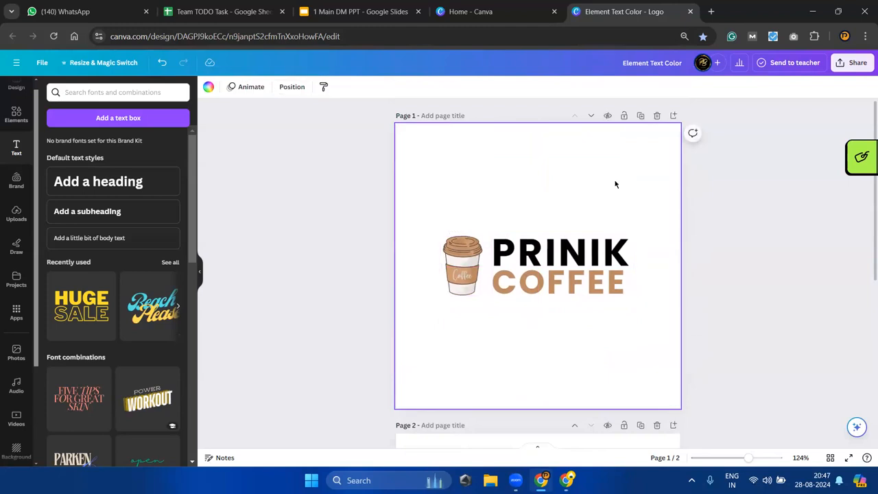
Try the Shadow, Lift, Hollow and Splice effects on the page 1 text, colouring the Splice effect brown
left_click(567, 255)
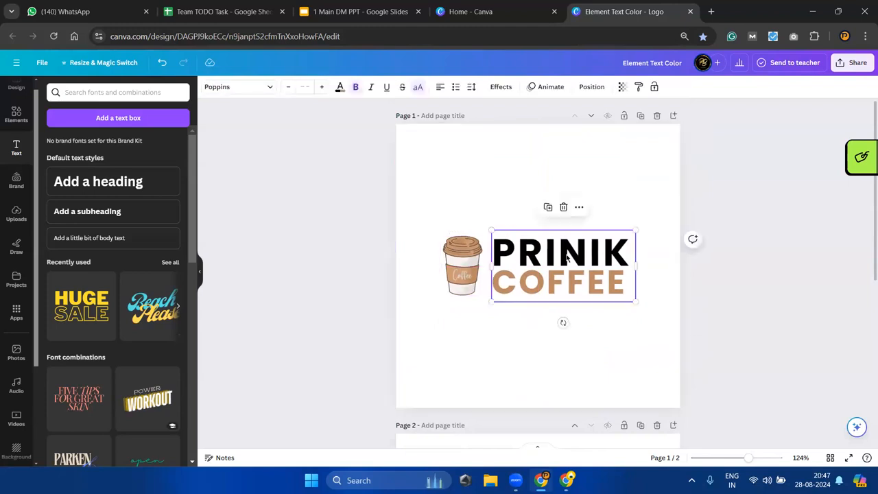
left_click(497, 87)
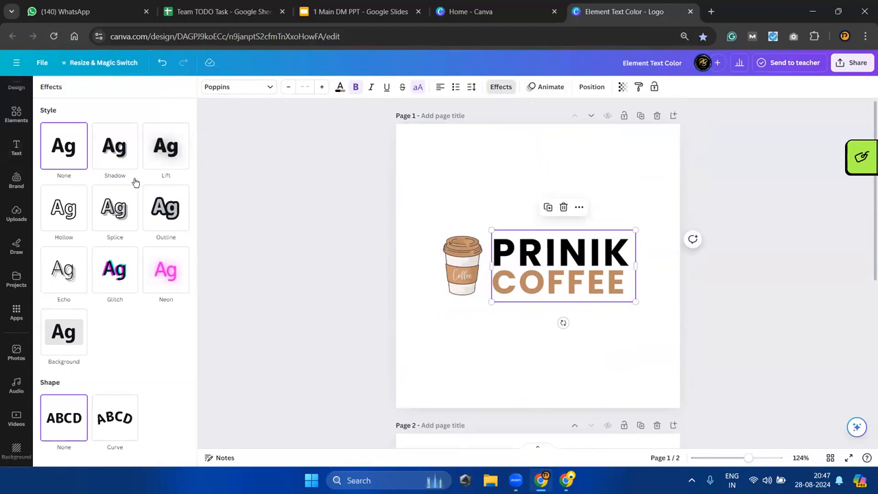
left_click(123, 140)
left_click(154, 147)
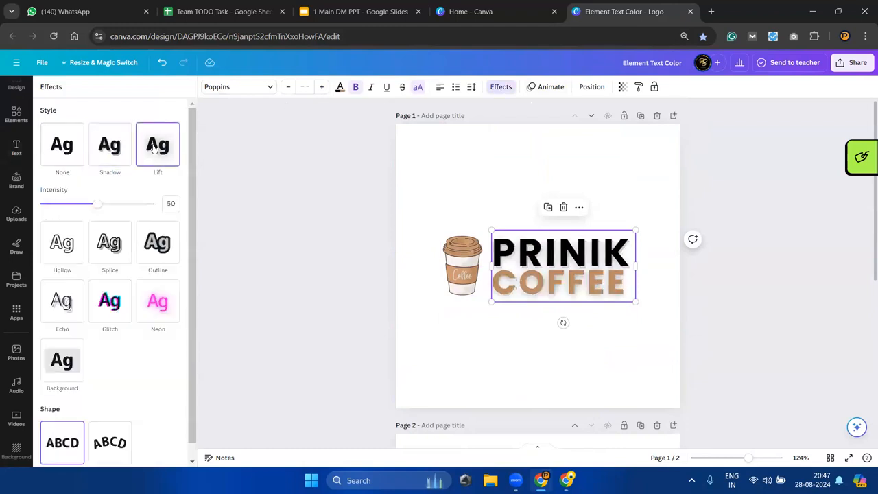
left_click(63, 240)
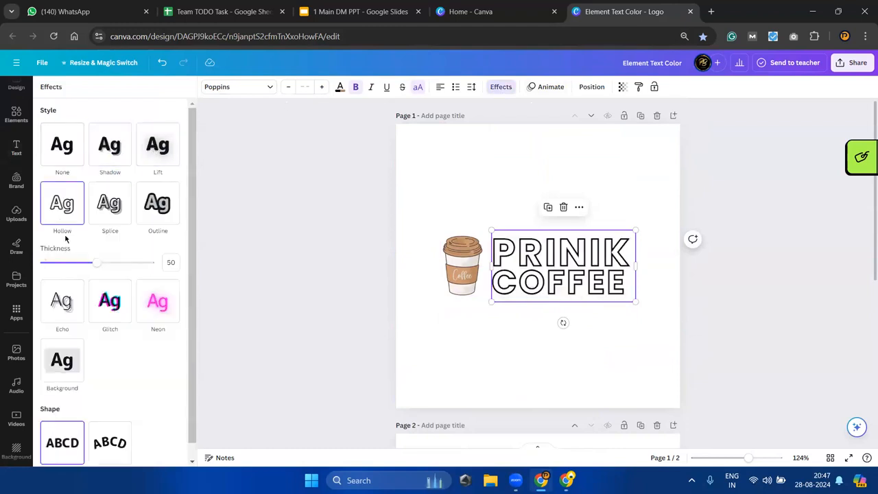
left_click(121, 205)
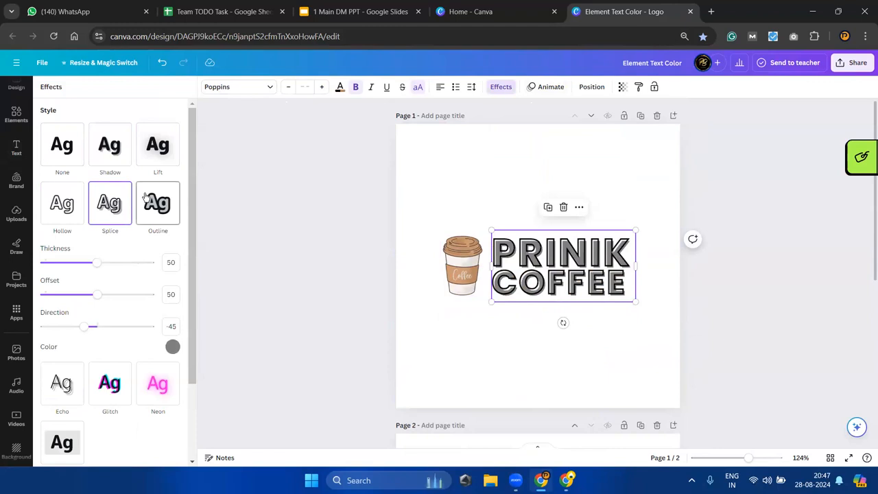
left_click(172, 346)
left_click(87, 206)
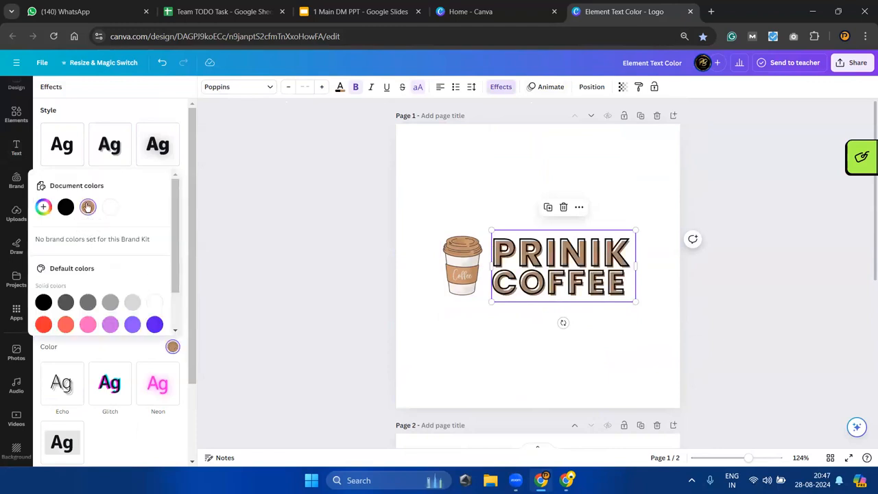
Try the Shadow effect with adjusted offset and direction on the page 1 text, and undo the effect
left_click(86, 163)
left_click(81, 154)
left_click(99, 150)
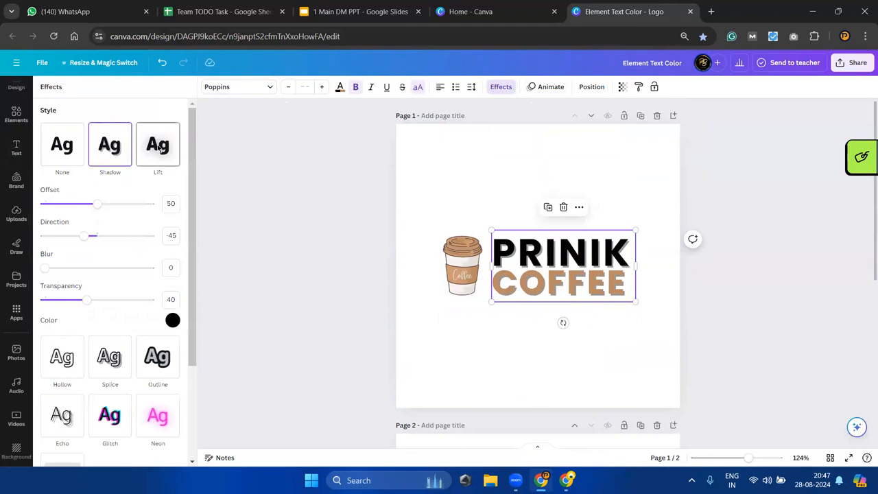
mouse_move(96, 204)
left_mouse_down()
mouse_move(38, 200)
mouse_move(109, 201)
left_mouse_up()
left_click(84, 237)
mouse_move(65, 239)
left_mouse_down()
mouse_move(55, 236)
mouse_move(119, 236)
mouse_move(51, 235)
mouse_move(110, 235)
mouse_move(55, 236)
mouse_move(92, 235)
mouse_move(76, 235)
left_mouse_up()
left_click(257, 208)
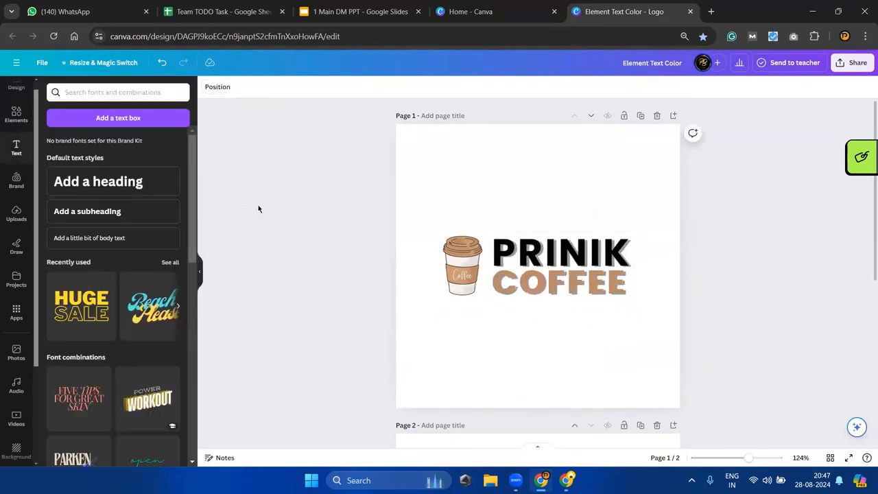
key("ctrl+z")
key("ctrl+z")
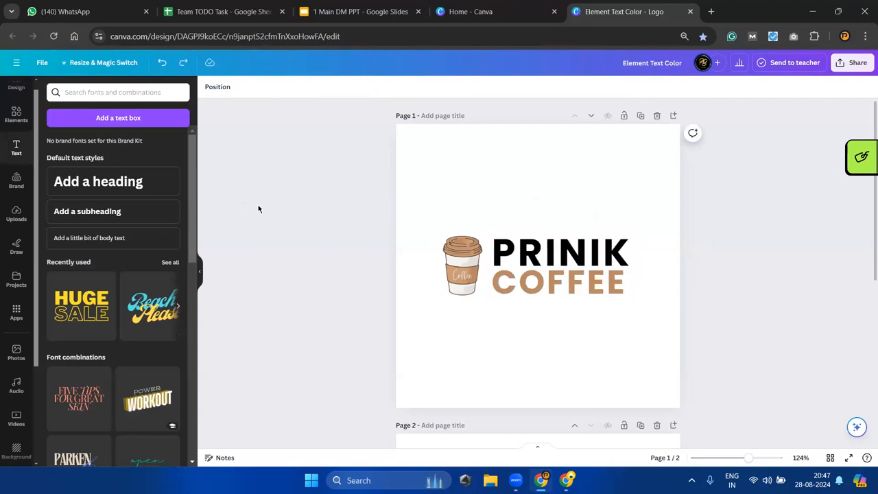